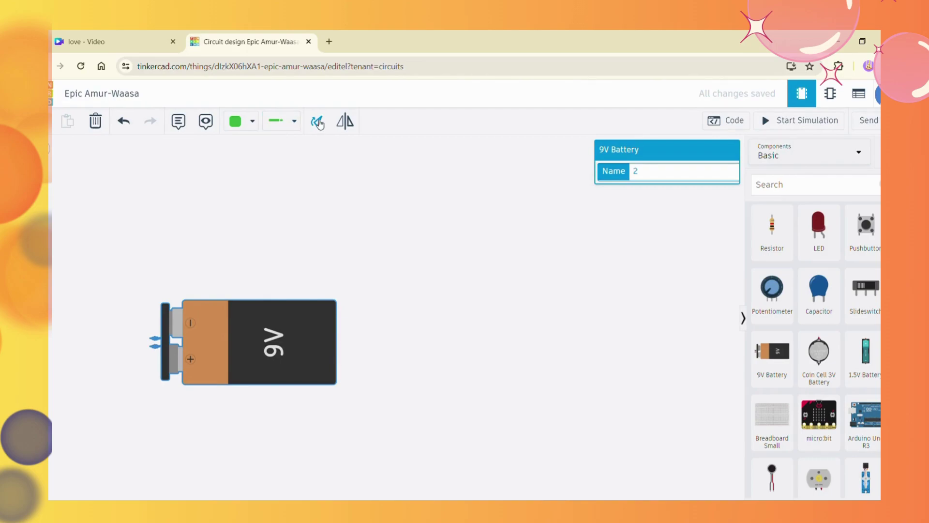
Step: Rotate the 9V battery so its terminals face right and place a small breadboard to the right of it
left_click(318, 124)
left_click(318, 124)
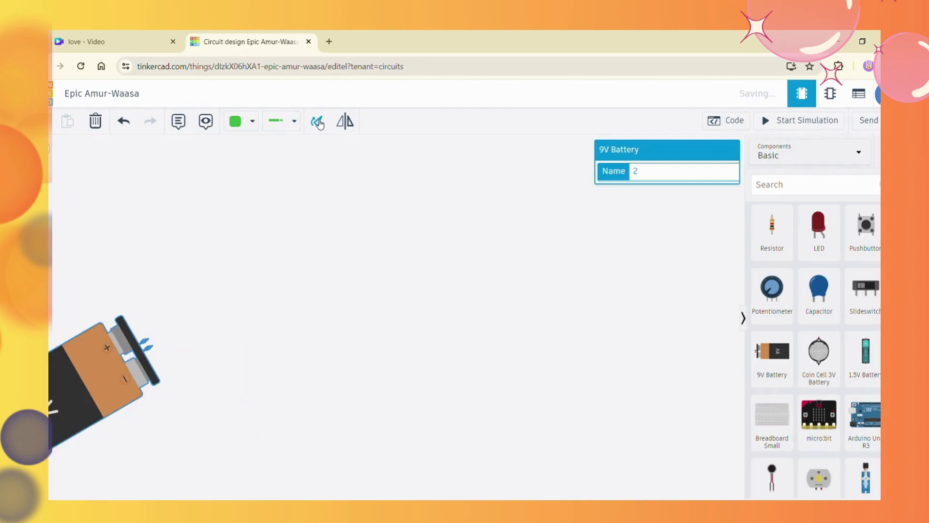
left_click(317, 123)
left_click_drag(771, 433, 443, 333)
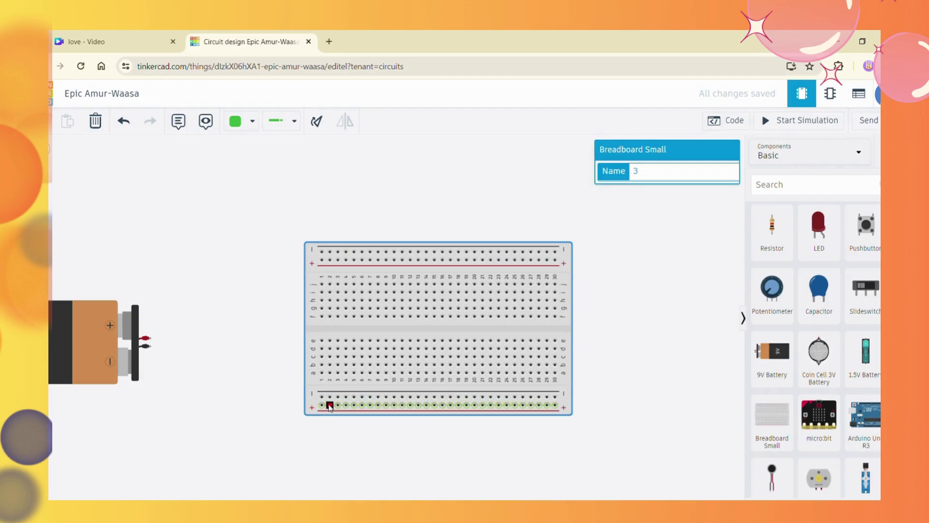
Step: Add a resistor, rotate it horizontal and plug its right lead into the first hole of the breadboard's upper positive rail
left_click(151, 338)
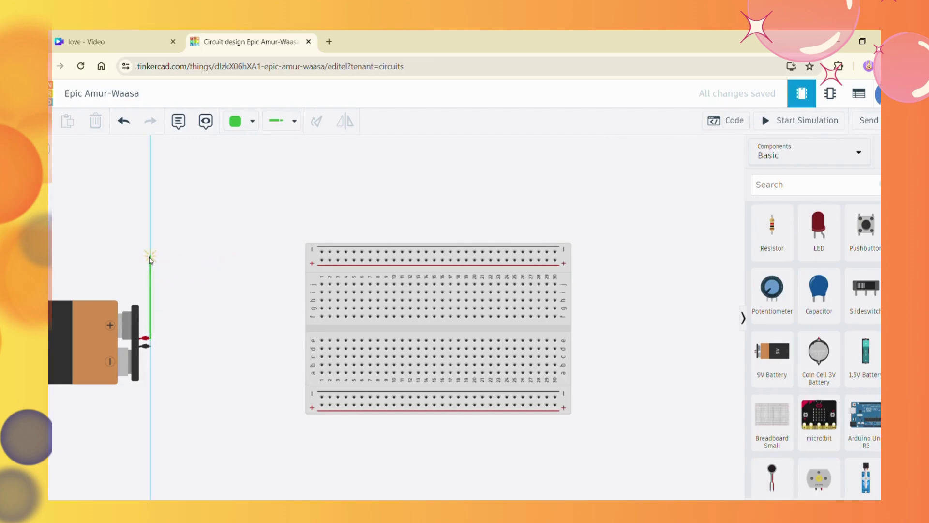
left_click(126, 123)
left_click_drag(769, 241, 274, 275)
left_click(317, 122)
left_click(318, 122)
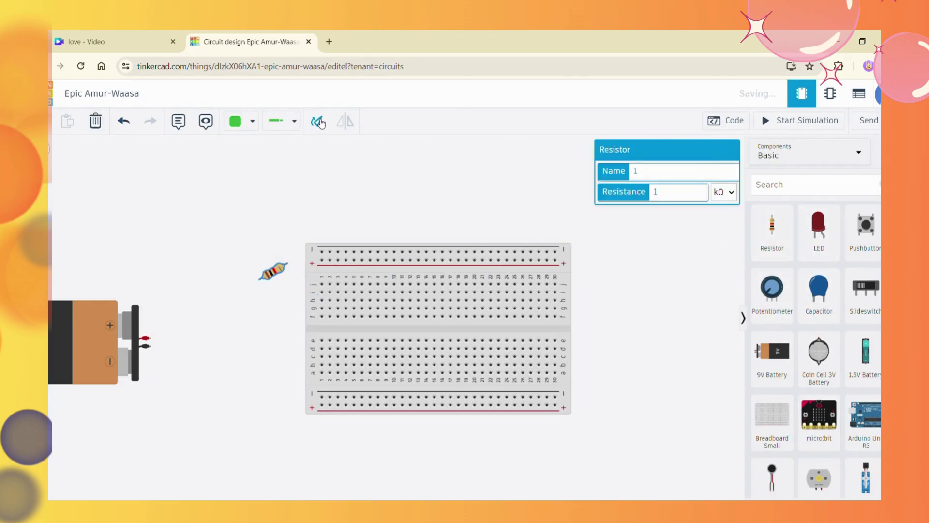
left_click(318, 122)
left_click_drag(272, 270, 334, 257)
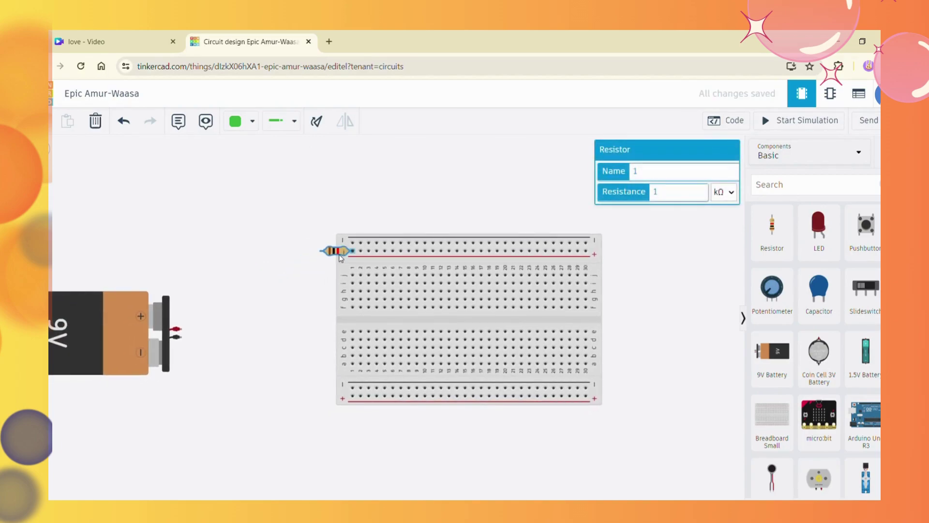
Step: Connect the battery's positive terminal to the resistor's free lead with a red wire that has one squared corner
left_click(177, 329)
left_click(178, 253)
left_click(320, 250)
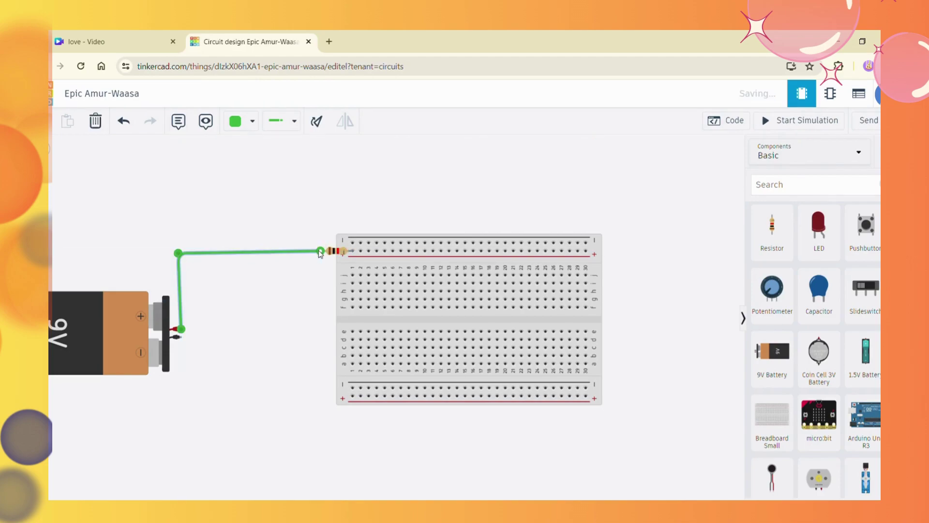
left_click(245, 122)
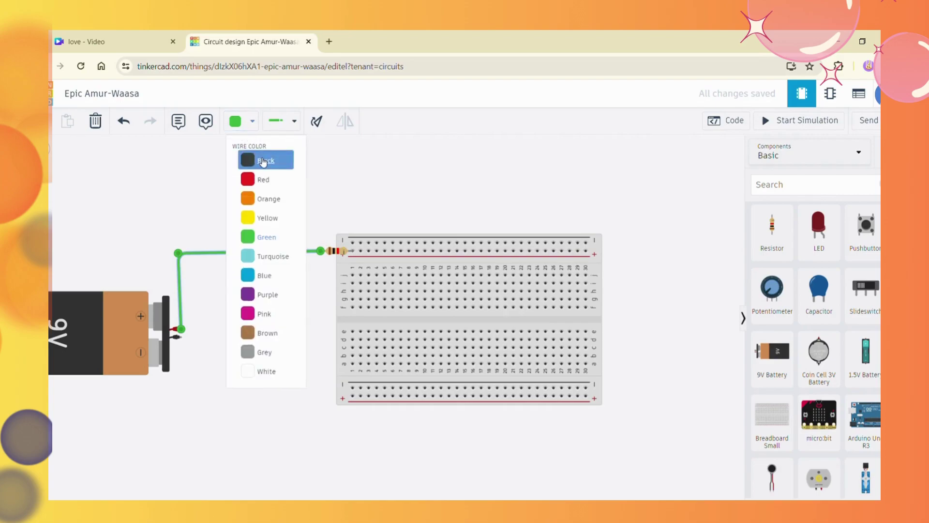
left_click(263, 180)
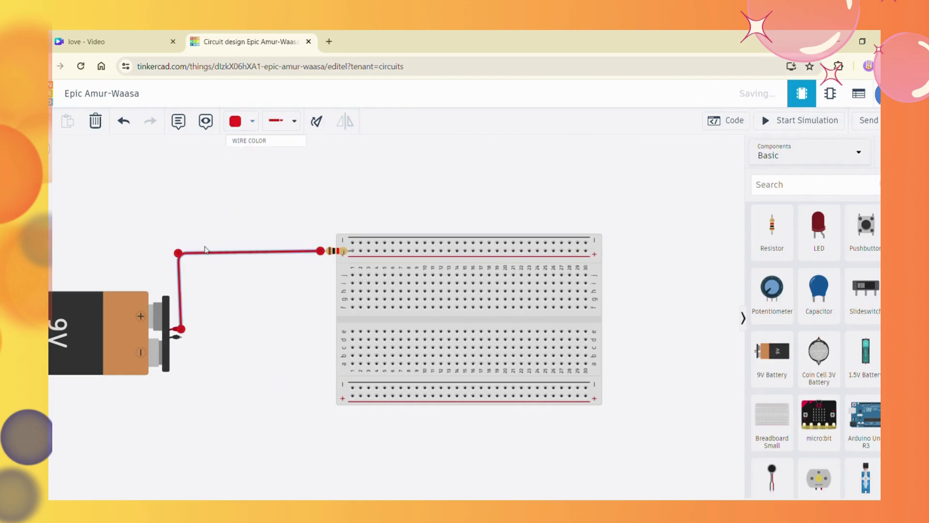
left_click_drag(180, 255, 181, 253)
Step: Connect the battery's negative terminal to the first hole of the lower negative rail with a cornered black wire
left_click(181, 337)
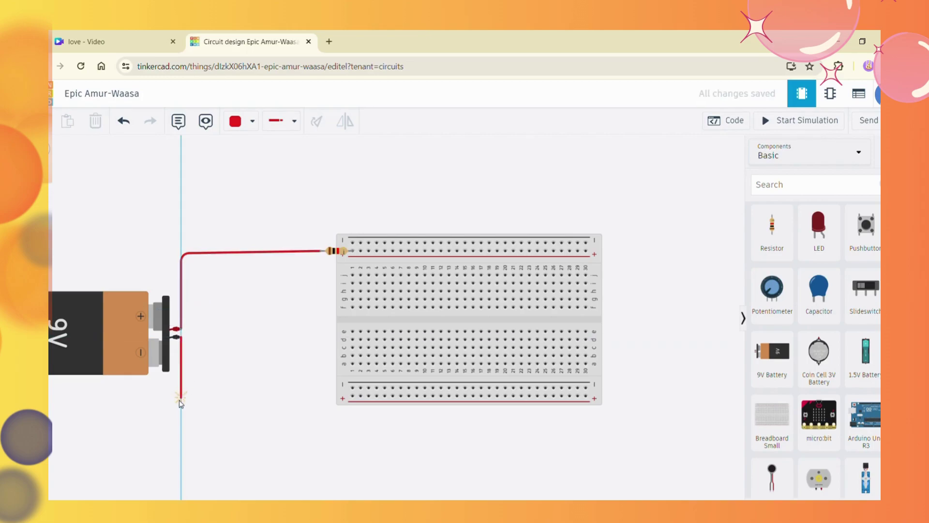
left_click(179, 401)
left_click(344, 398)
left_click_drag(344, 399, 353, 388)
left_click_drag(180, 405, 180, 394)
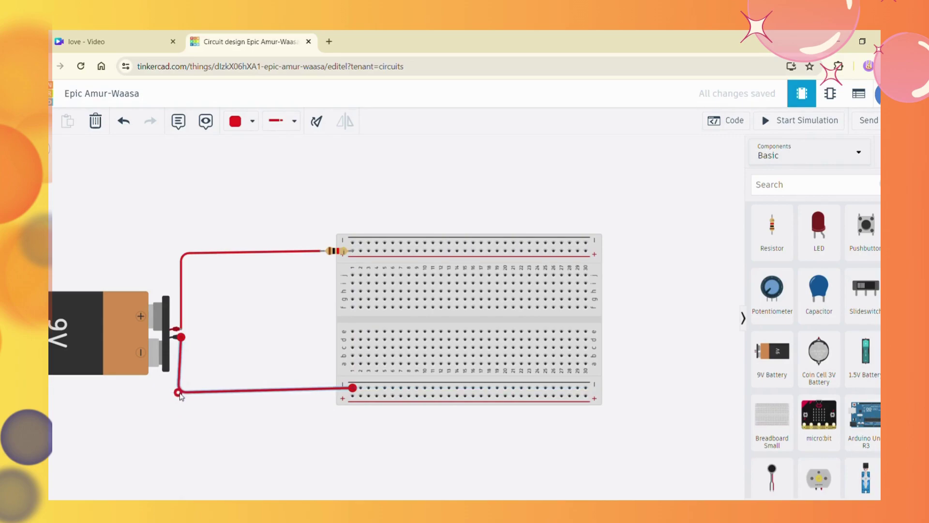
left_click(247, 124)
left_click(261, 161)
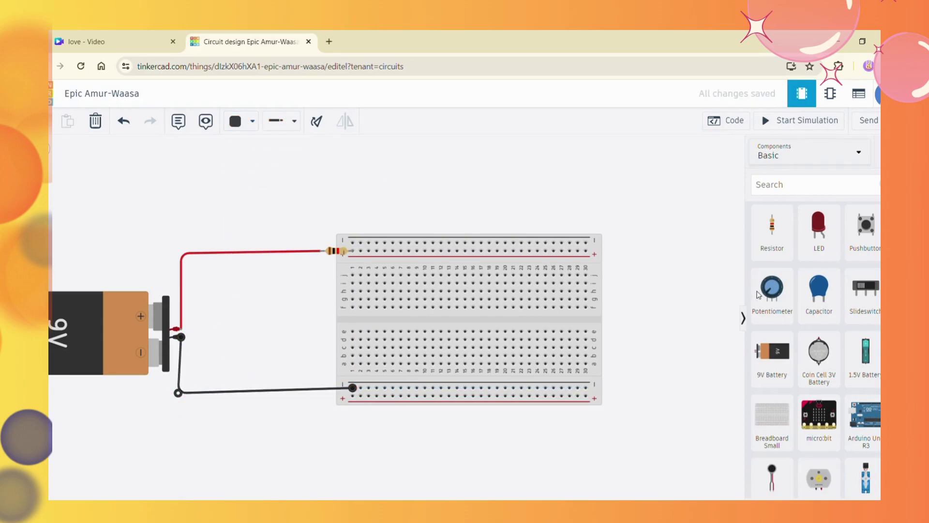
Step: Search the components for "7 se" and place the 7 Segment Display across the breadboard's centre gap, around columns 9 to 13
left_click(792, 186)
type("7 se")
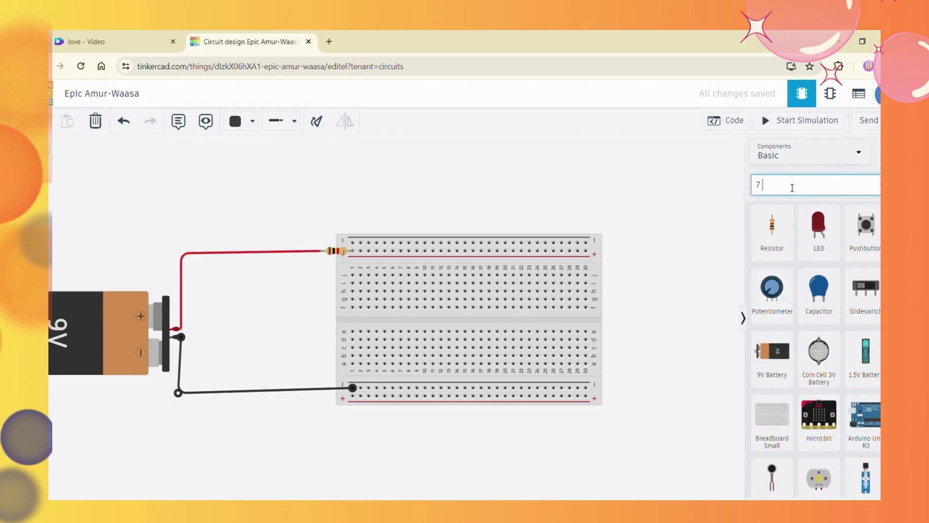
left_click(774, 275)
left_click_drag(774, 275, 434, 304)
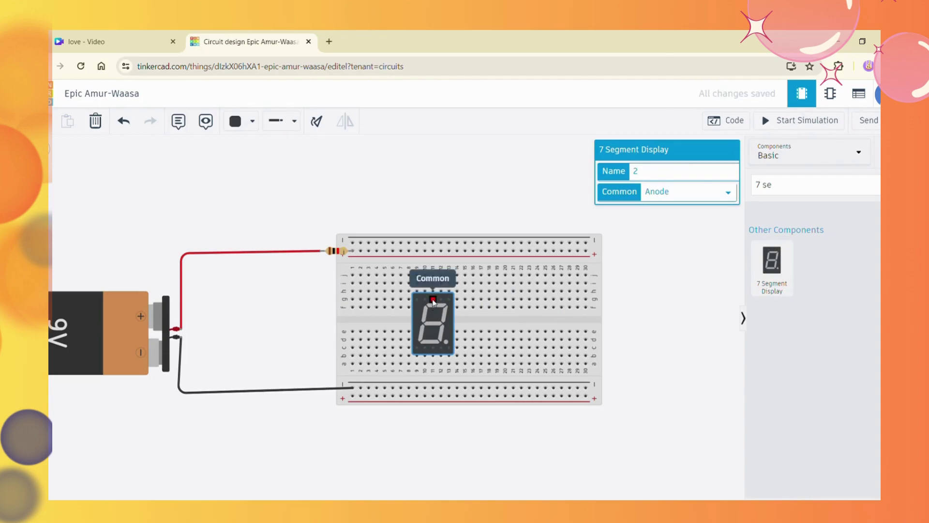
Step: Connect the display's upper common pin straight to the upper positive rail with a red wire
left_click(433, 300)
left_click(433, 251)
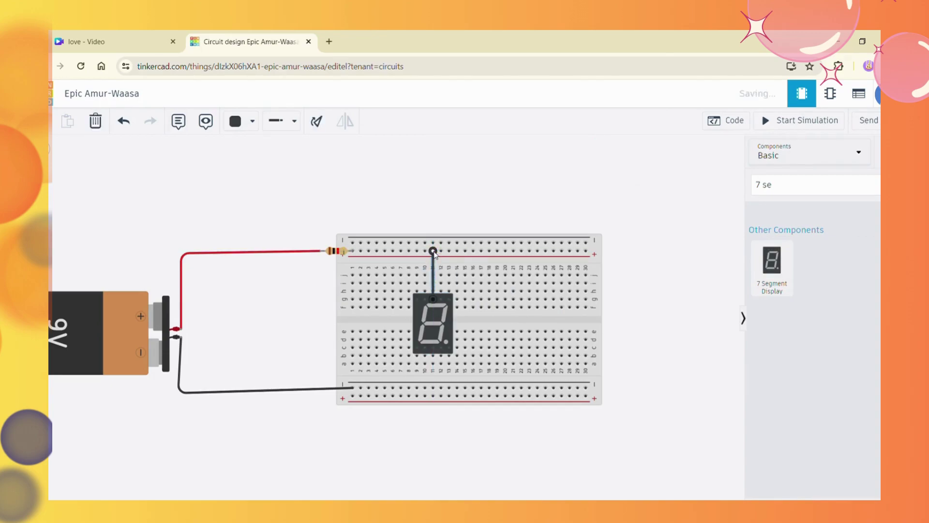
left_click(240, 122)
left_click(264, 178)
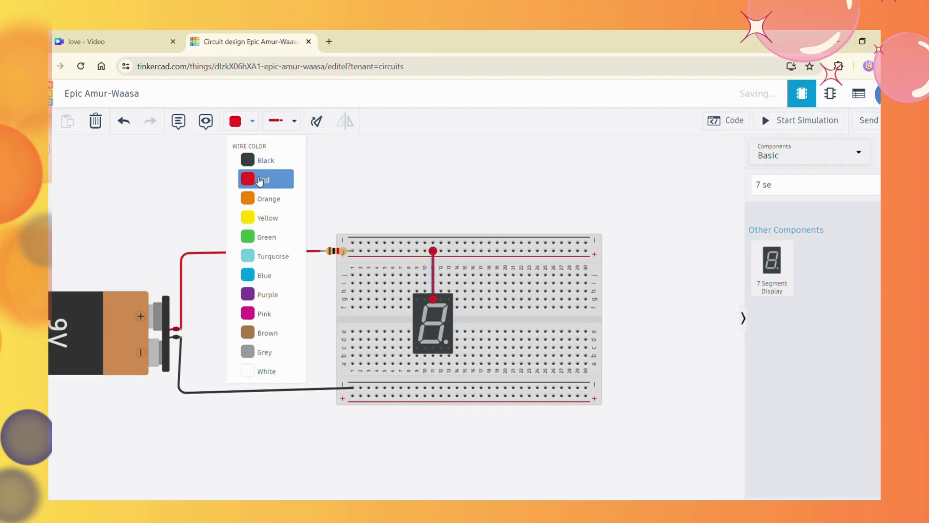
Step: Wire the display's lower common pin to the lower positive rail in black, and link both negative rails with a black wire near column 16
left_click(433, 348)
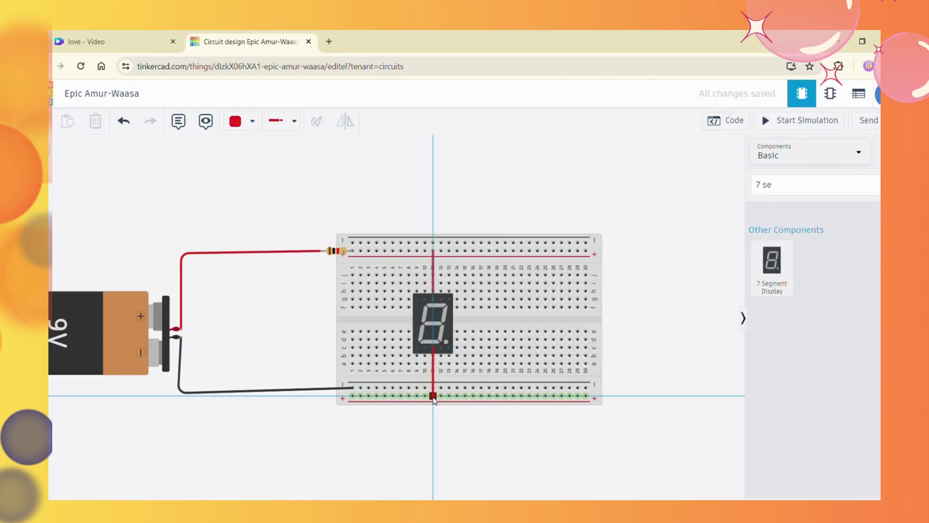
left_click(433, 395)
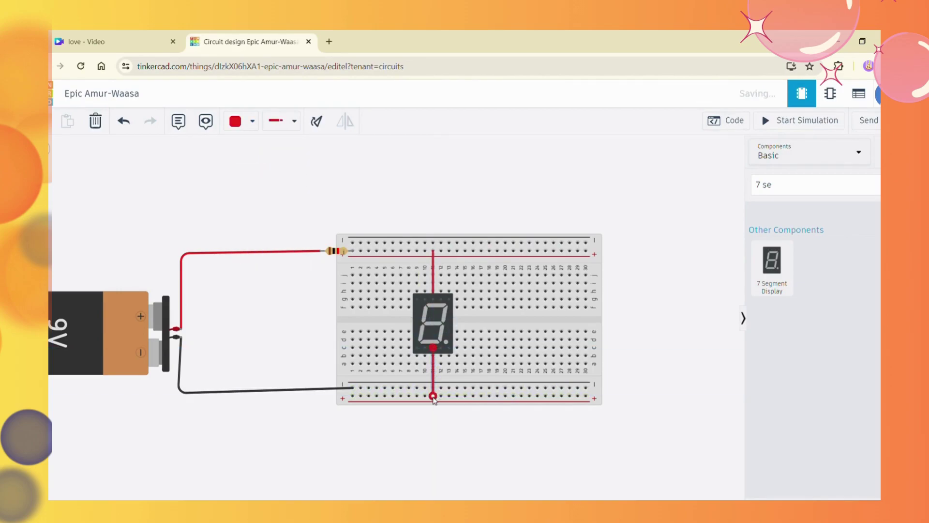
left_click(243, 126)
left_click(261, 154)
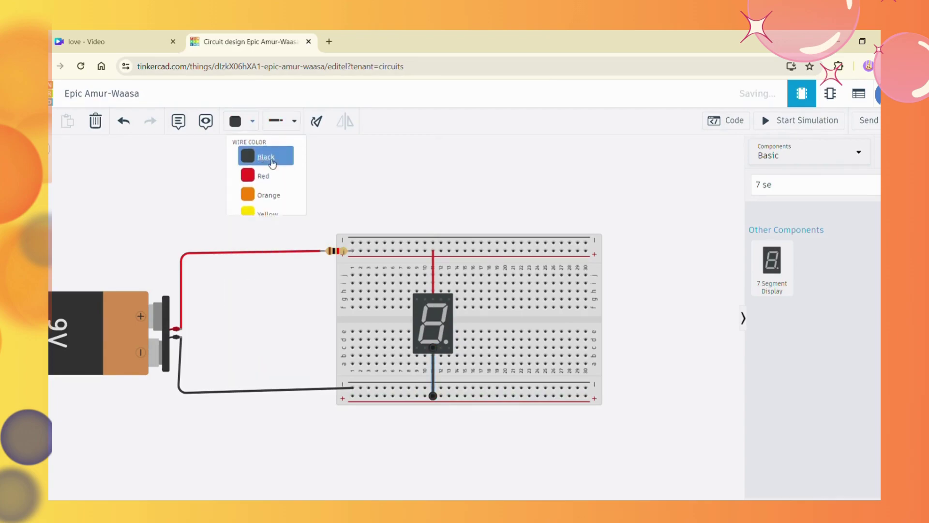
left_click(473, 242)
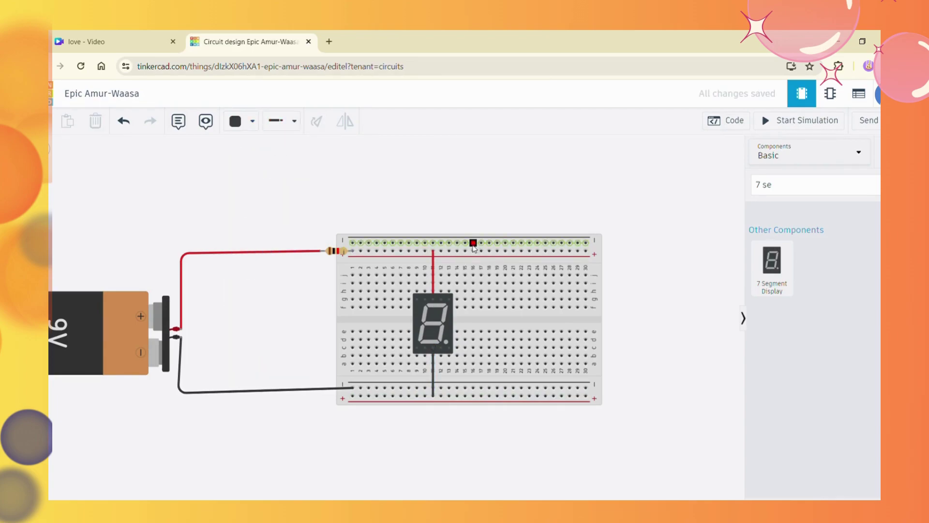
left_click(473, 388)
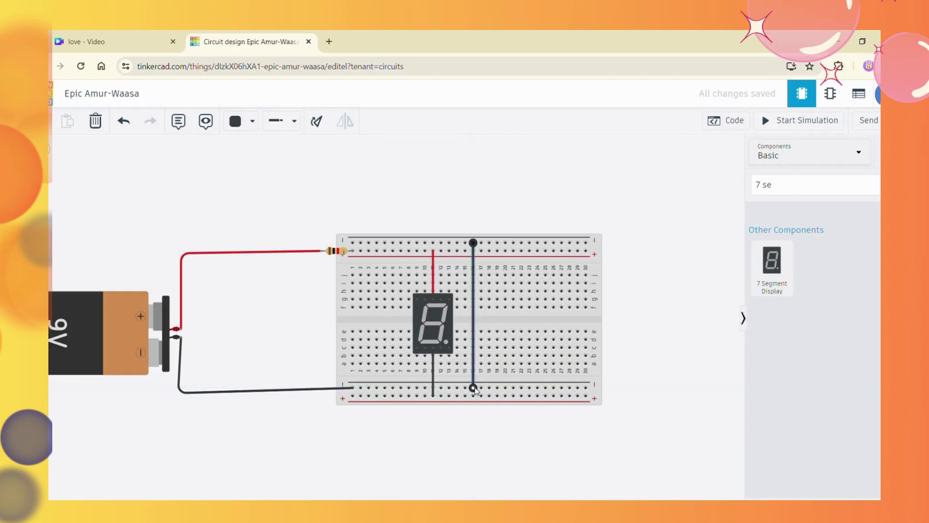
Step: Connect the display's upper pins from G through A, except the common pin, to the upper negative rail with black wires
left_click(417, 298)
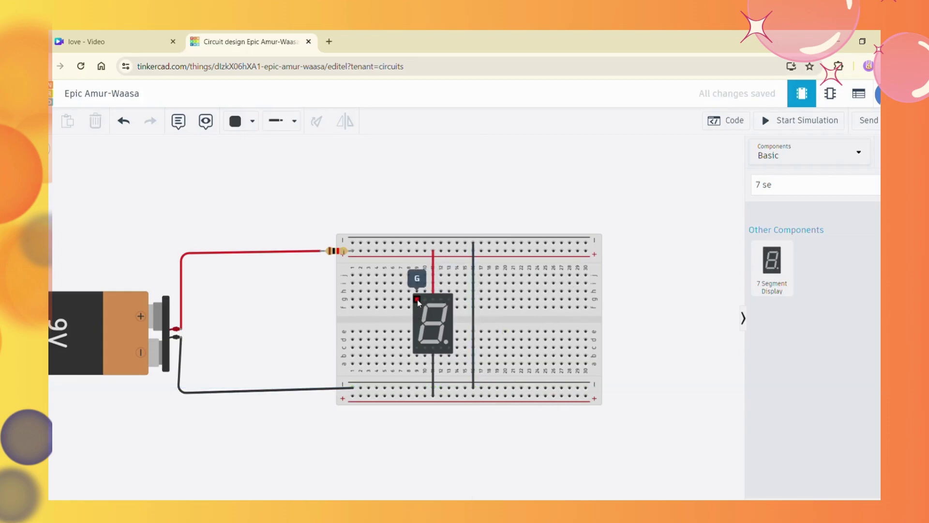
left_click(417, 243)
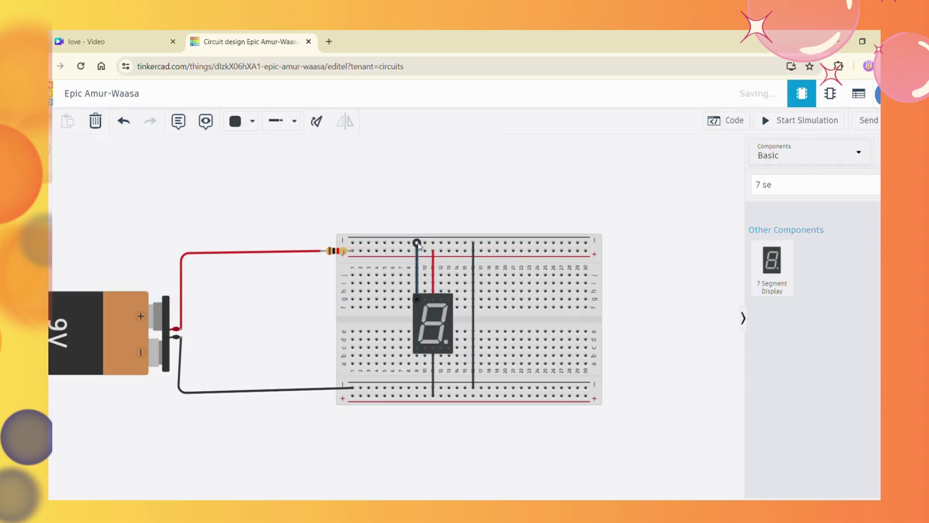
left_click(425, 299)
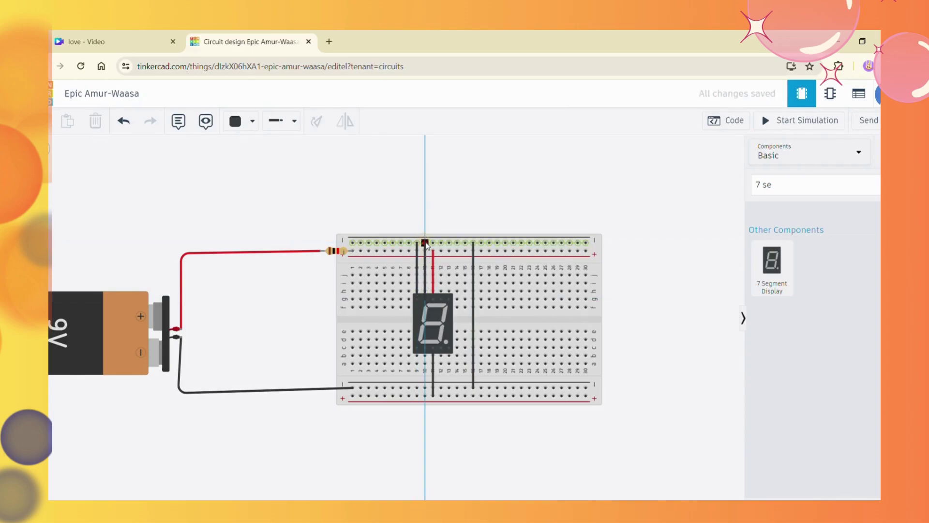
left_click(425, 242)
left_click(441, 298)
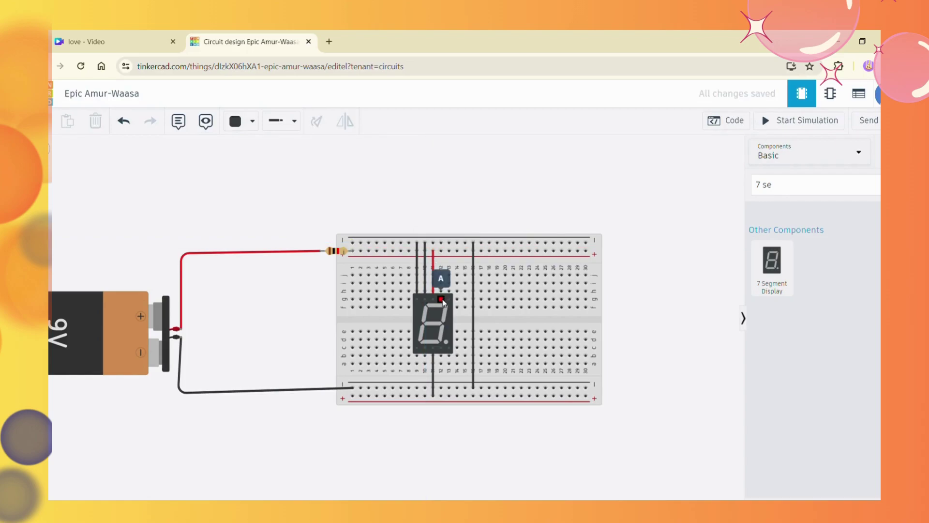
left_click(441, 243)
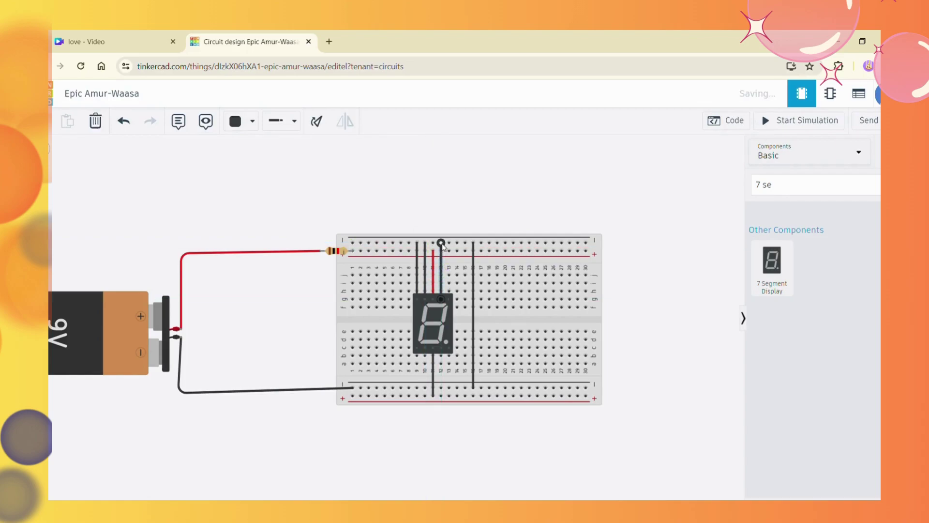
Step: Wire the display's lower pins E through DP, except common, to the lower negative rail and pin B to the upper negative rail in black
left_click(416, 348)
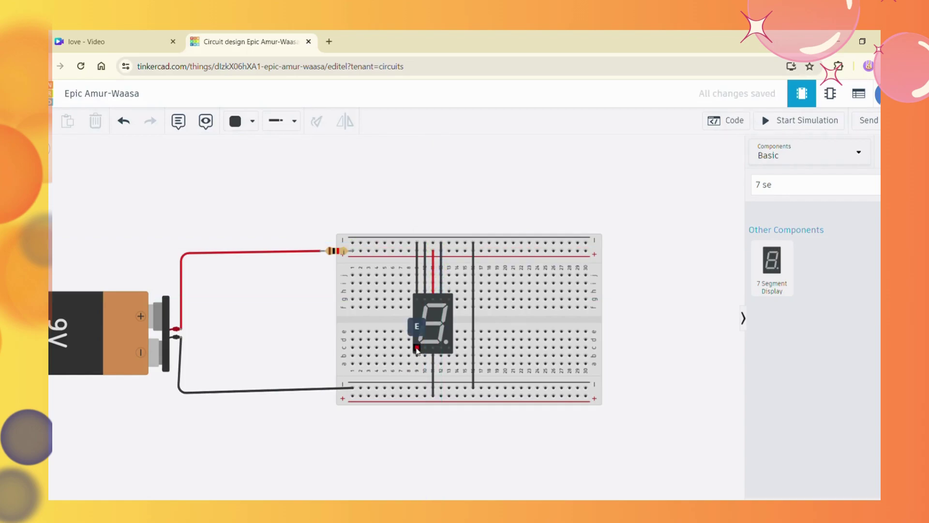
left_click(416, 388)
left_click(425, 349)
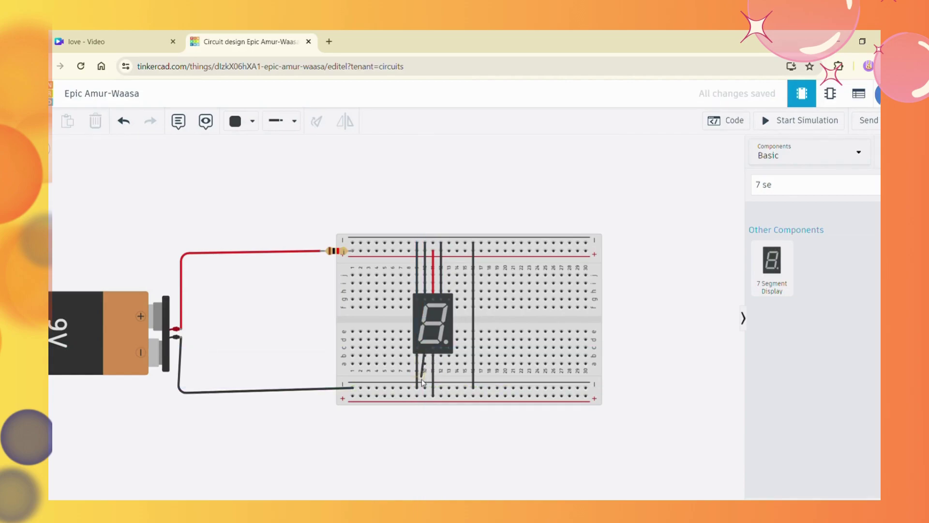
left_click(425, 387)
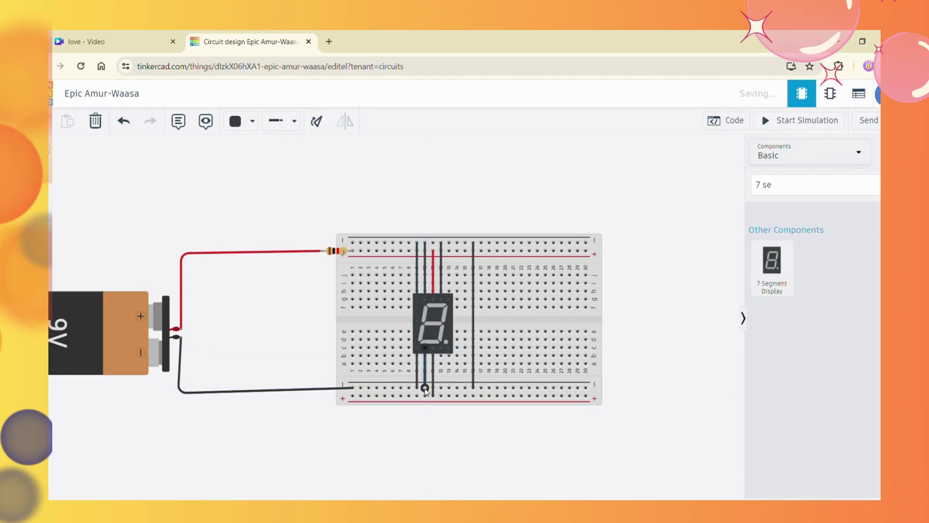
left_click(441, 347)
left_click(440, 388)
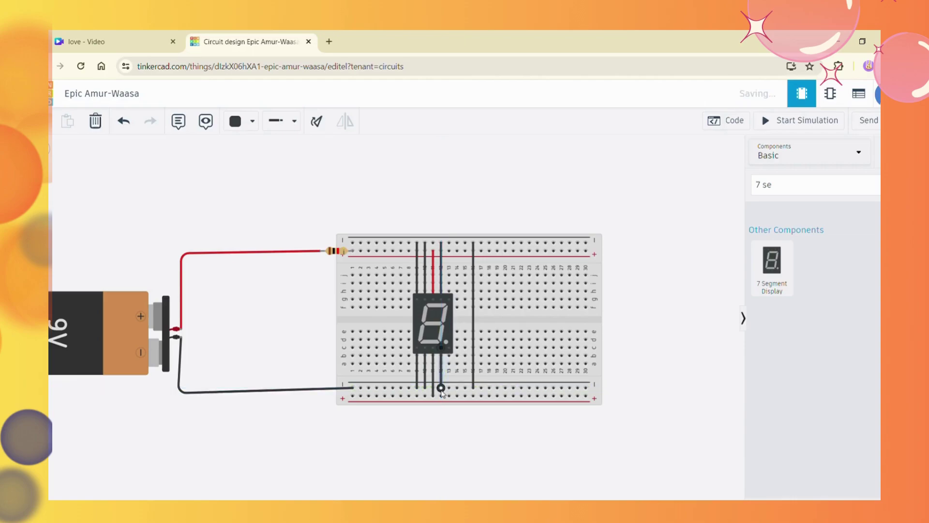
left_click(450, 348)
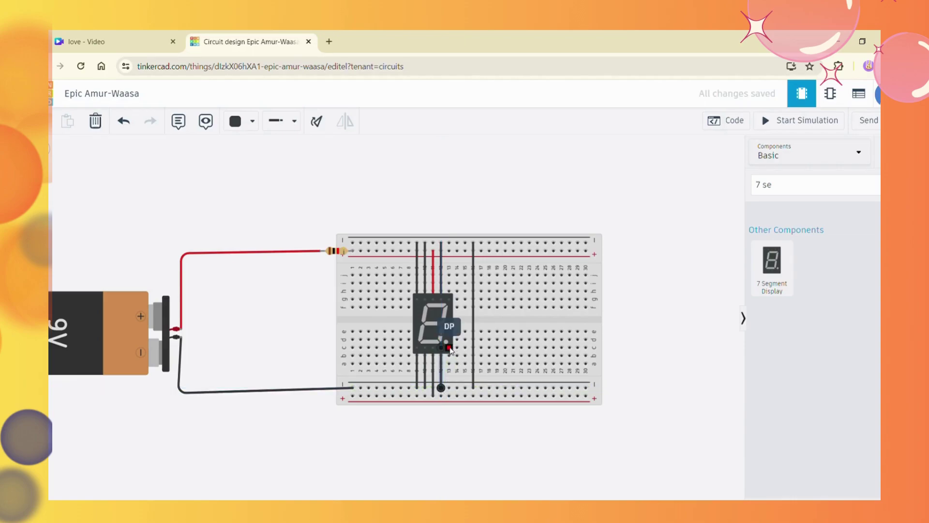
left_click(449, 387)
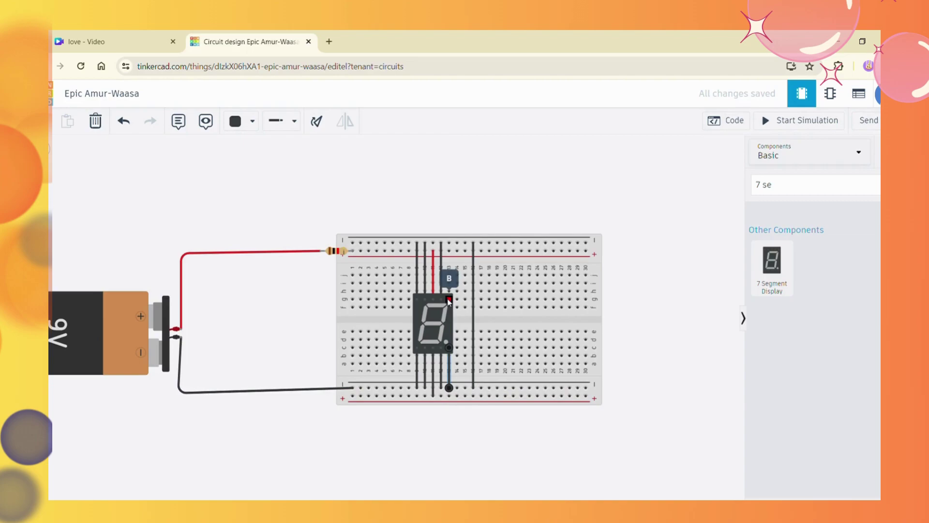
left_click(449, 251)
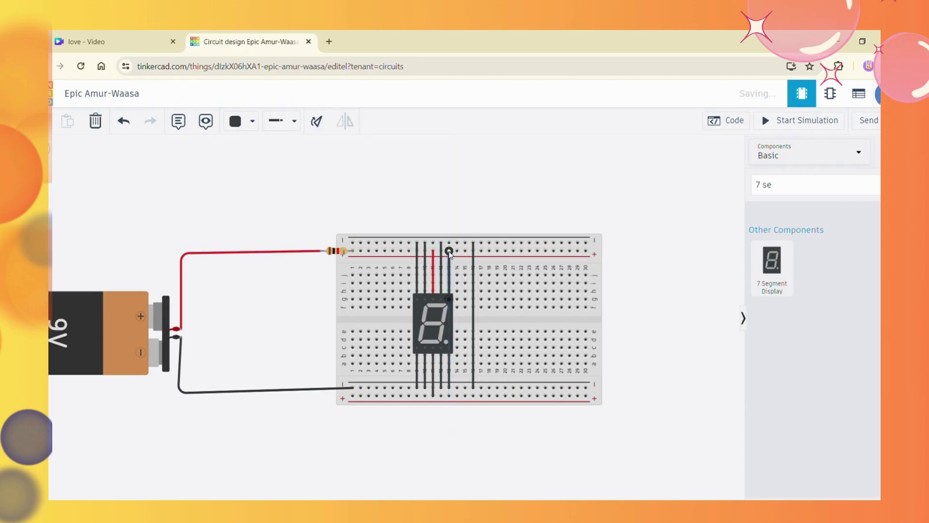
left_click_drag(449, 251, 449, 243)
Step: Run the circuit simulation to check which display segments light up, and stop it
left_click(792, 126)
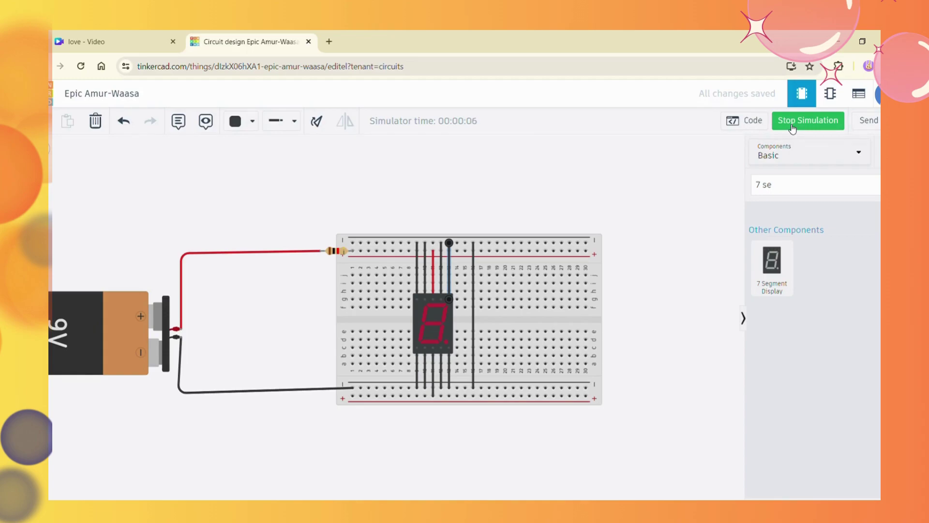
left_click(792, 125)
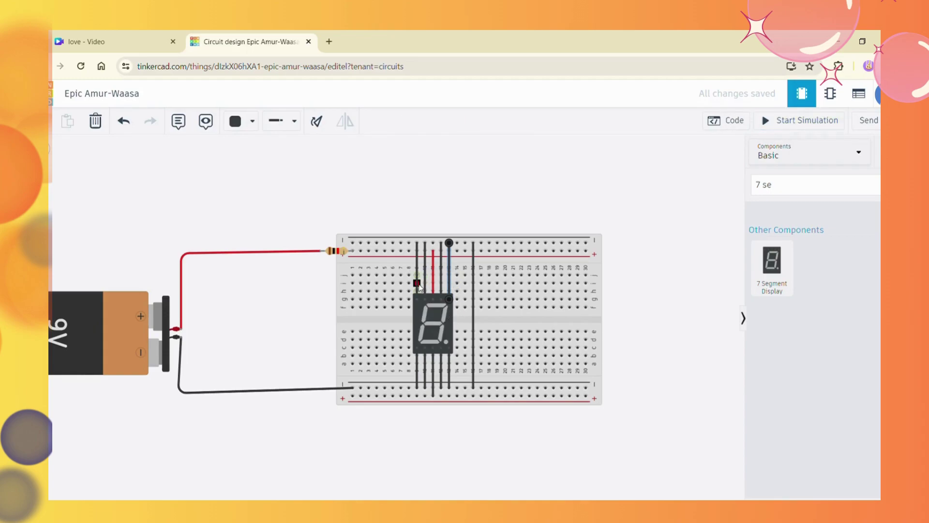
Step: Delete the black wire between the display's G pin and the upper negative rail
left_click(417, 269)
key("Delete")
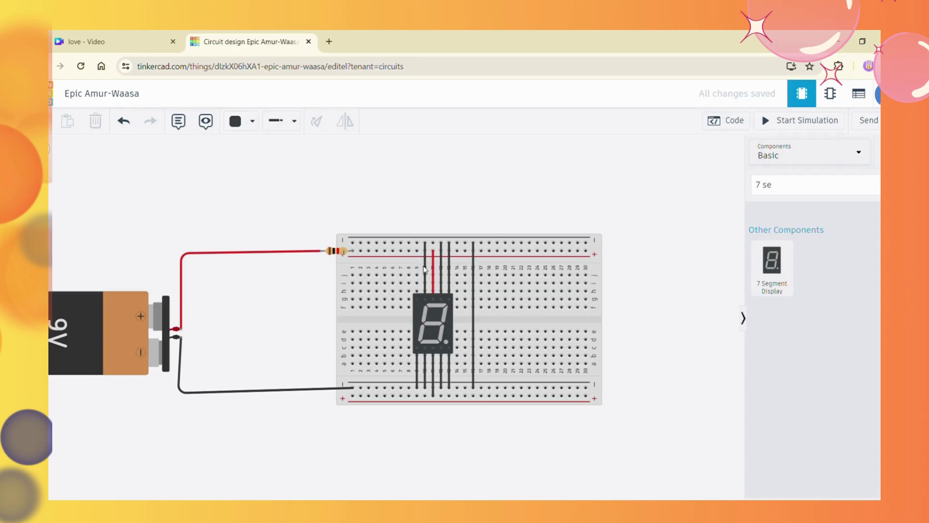
Step: Run and stop the circuit simulation, and reconnect the display's G pin to the upper negative rail with a black wire
left_click(776, 121)
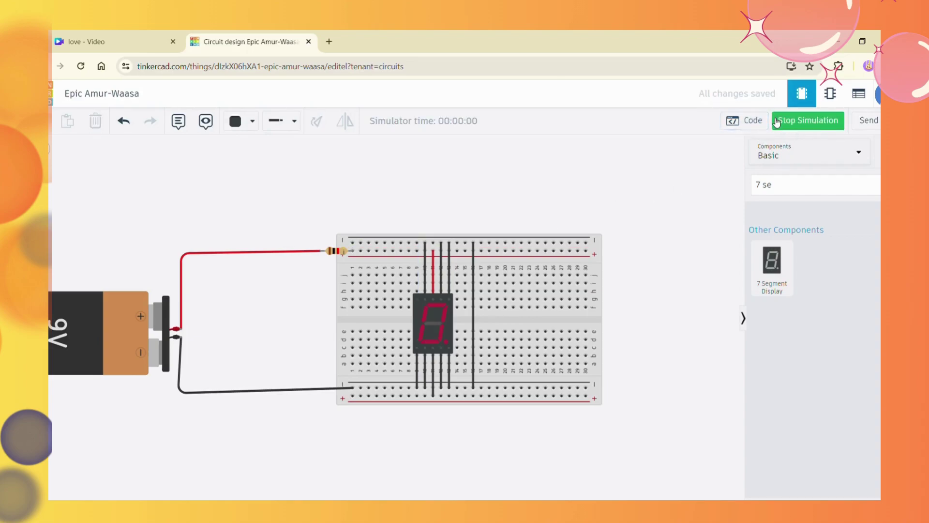
left_click(817, 121)
left_click(418, 298)
left_click(417, 243)
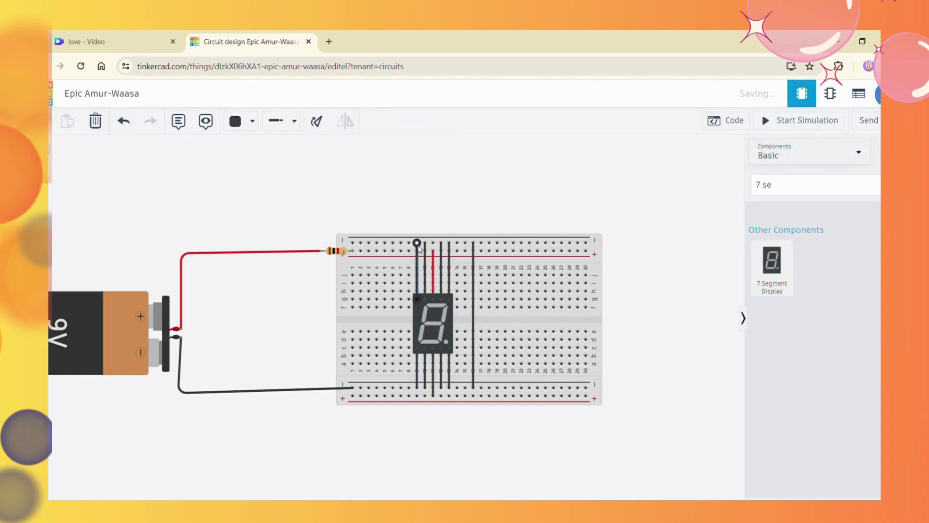
Step: Delete the black wires on the display's B and E pins, and run and stop the simulation to check the lit segments
left_click(449, 300)
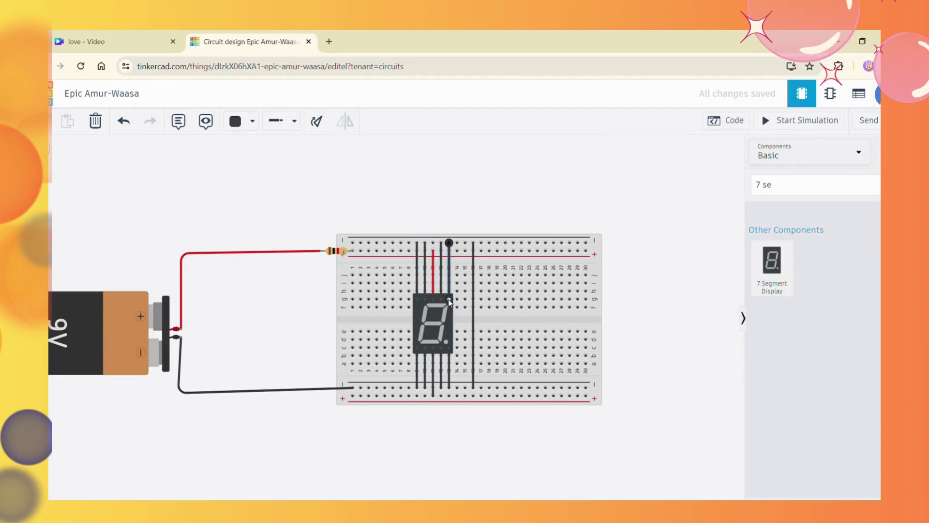
key("Delete")
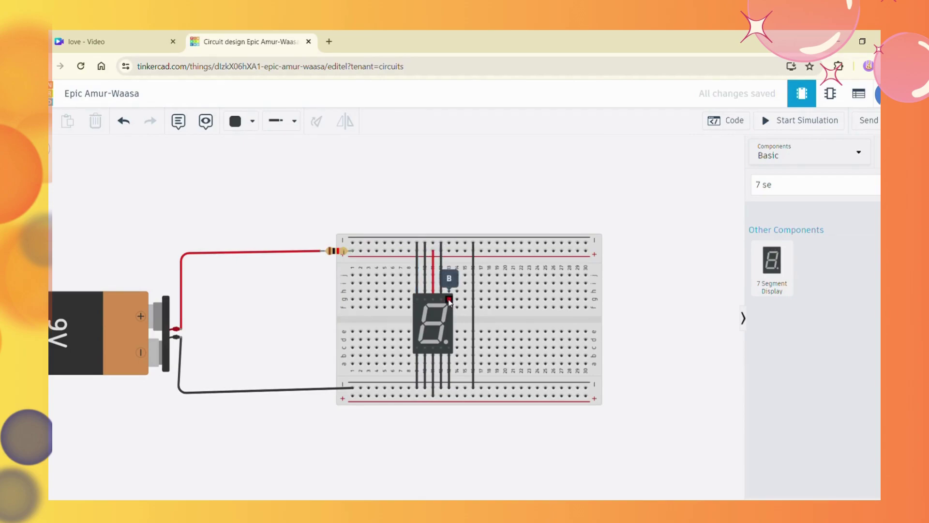
left_click(417, 368)
key("Delete")
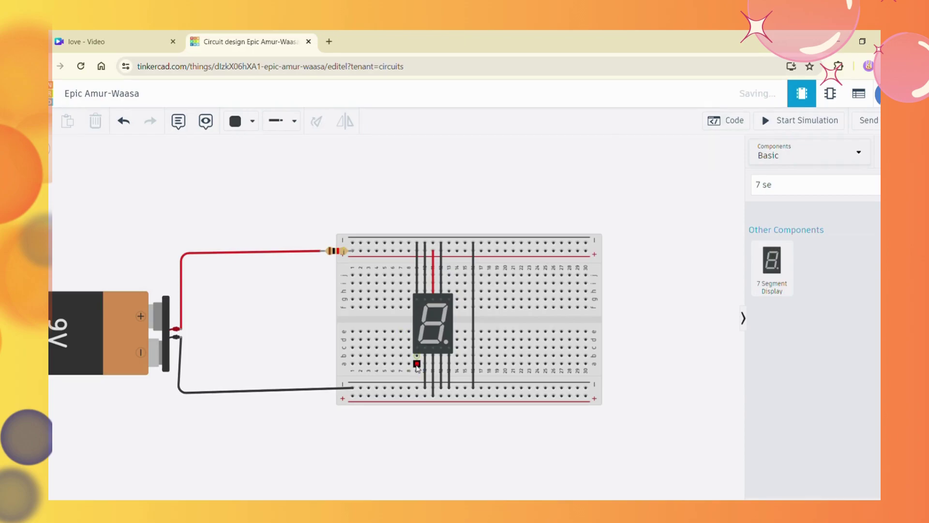
left_click(798, 124)
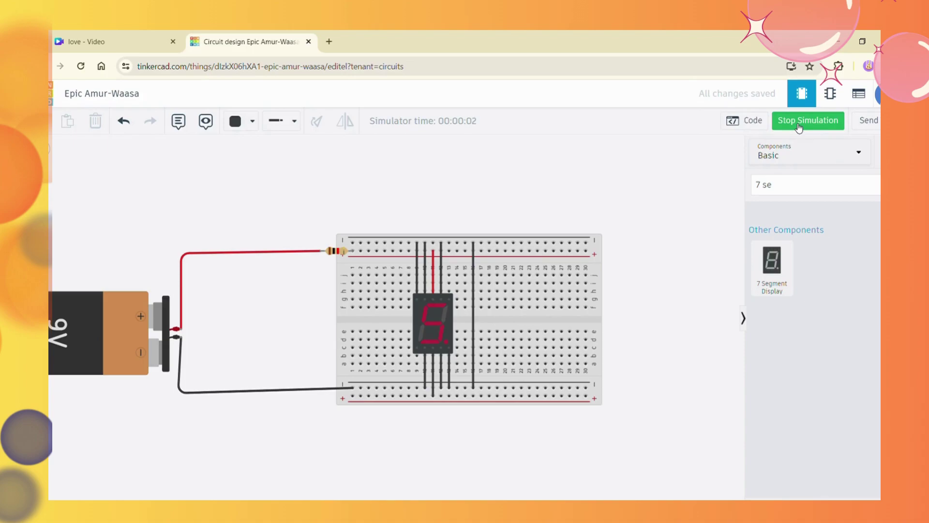
left_click(799, 126)
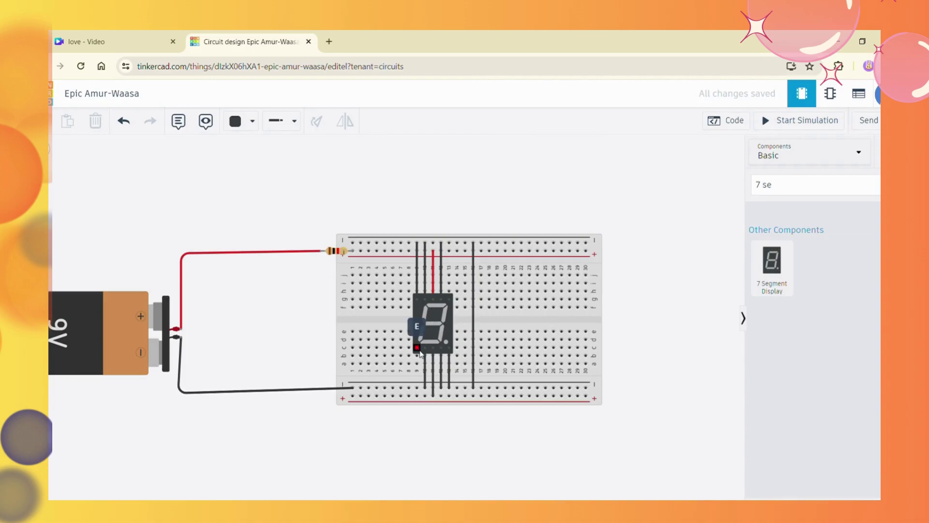
Step: Reconnect the display's B pin to the upper negative rail with a black wire and test it with a simulation run
left_click(449, 299)
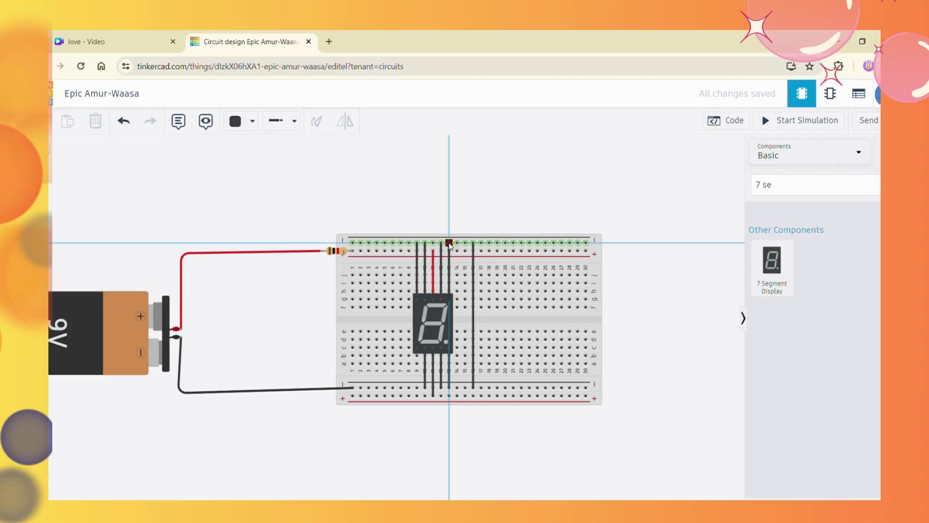
left_click(449, 243)
left_click(797, 124)
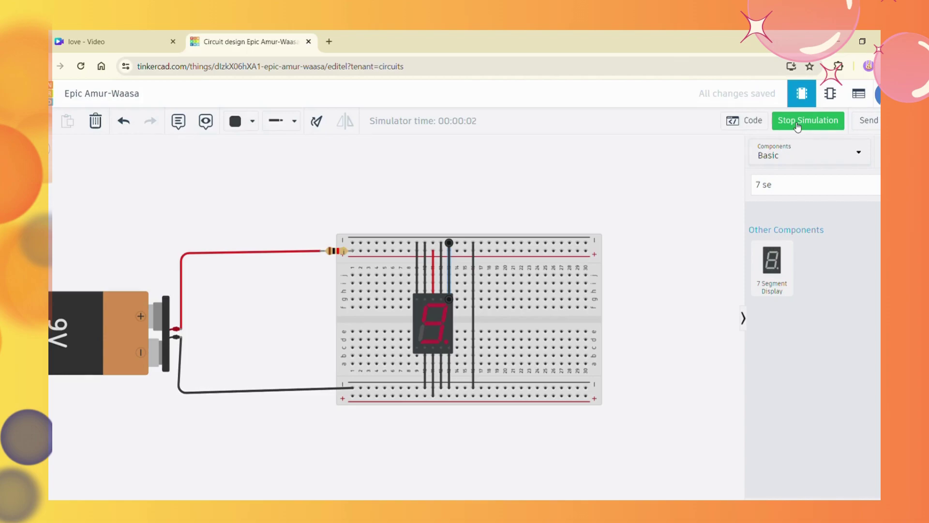
left_click(796, 125)
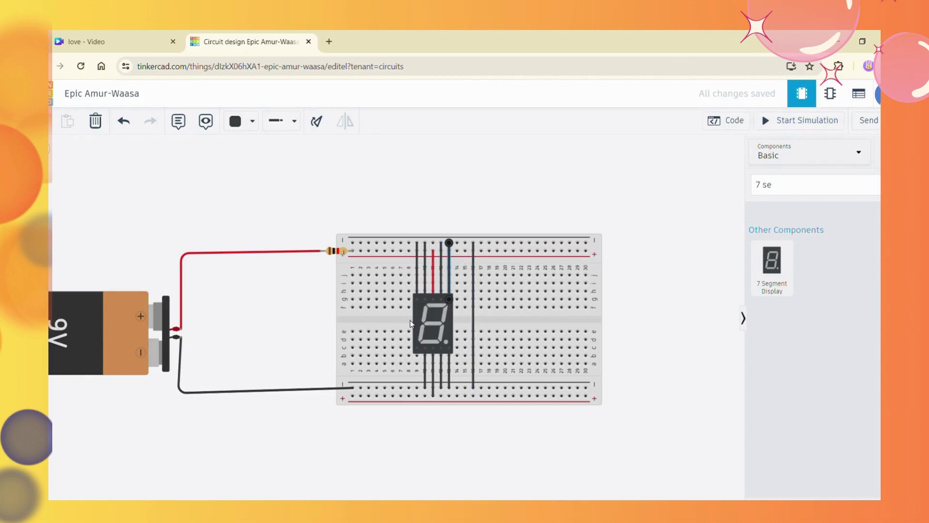
Step: Wire the display's E pin to the lower negative rail in black and delete the wire between B and the upper negative rail
left_click(417, 347)
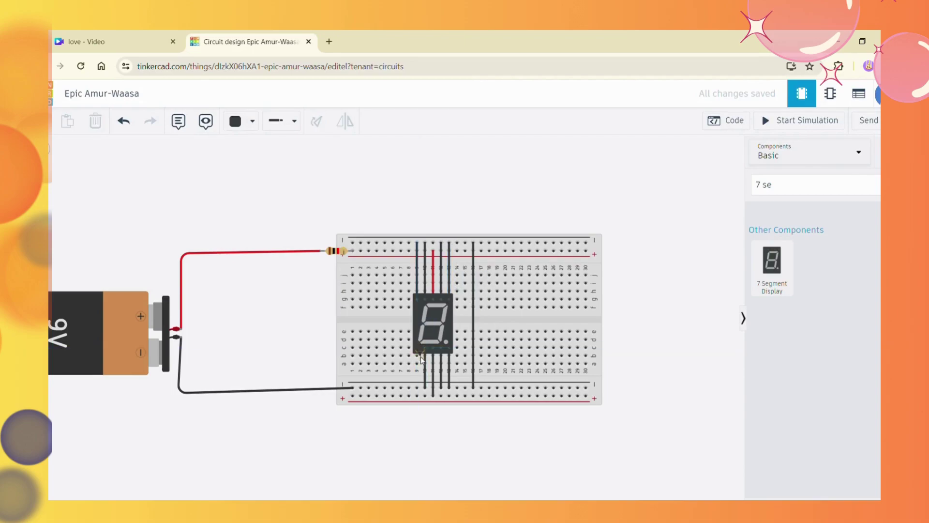
left_click(417, 387)
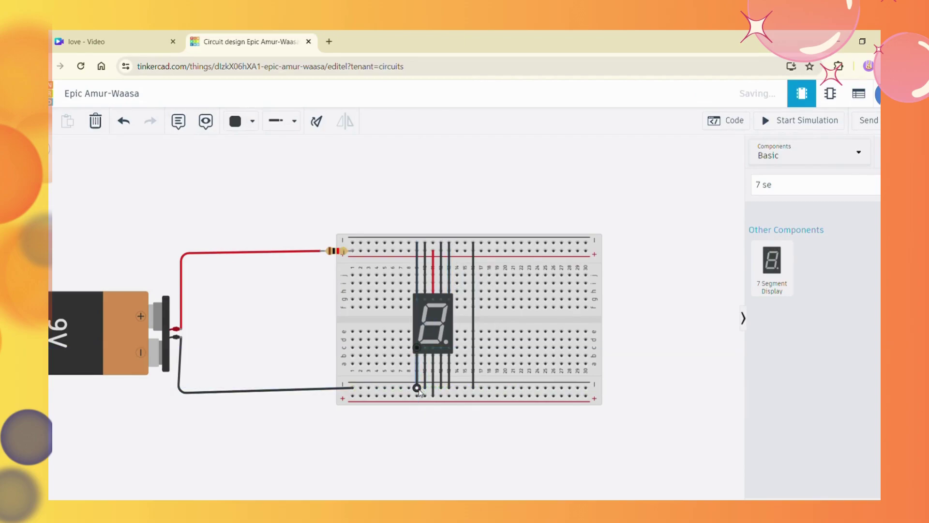
left_click(450, 276)
key("Delete")
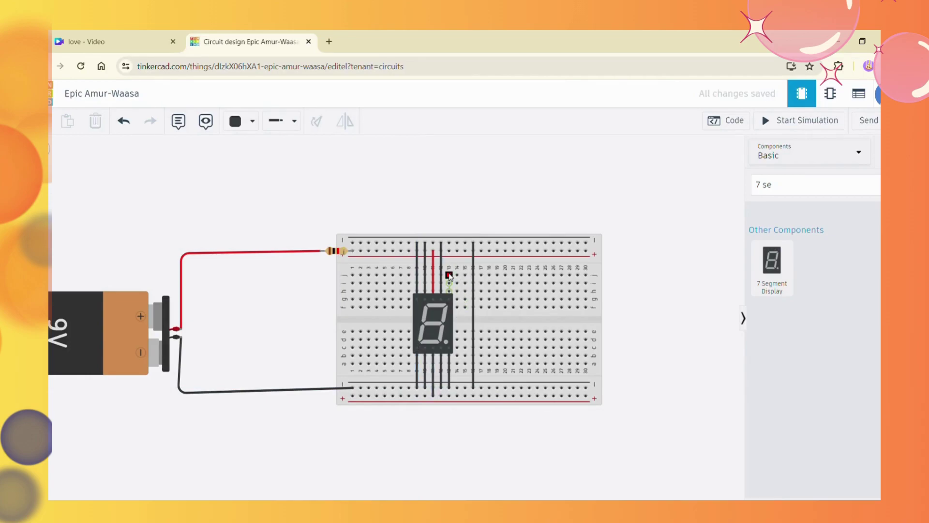
Step: Simulate the circuit to check the digit shown with pin B disconnected, and stop the simulation
left_click(784, 121)
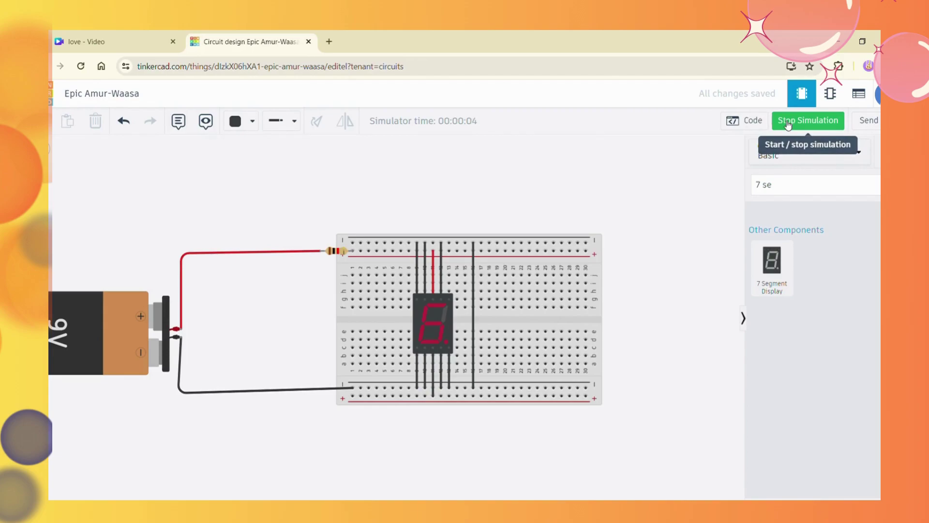
left_click(788, 122)
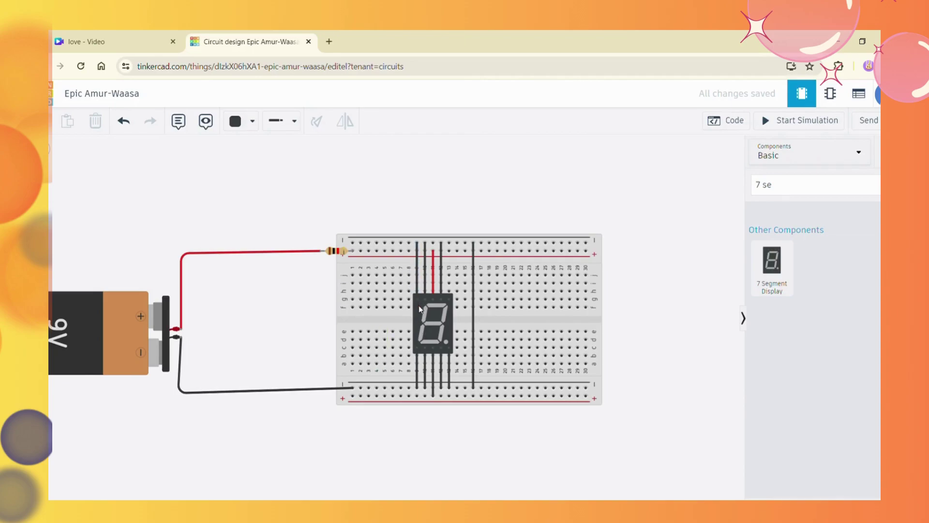
Step: Delete the black wires on the display's E, D and F pins, and run and stop the simulation
left_click(416, 352)
key("Delete")
left_click(426, 350)
key("Delete")
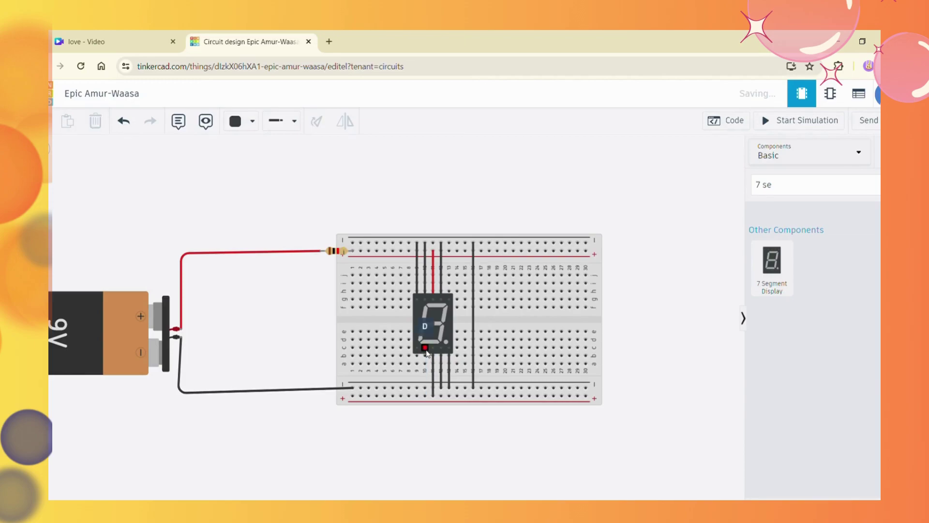
left_click(425, 293)
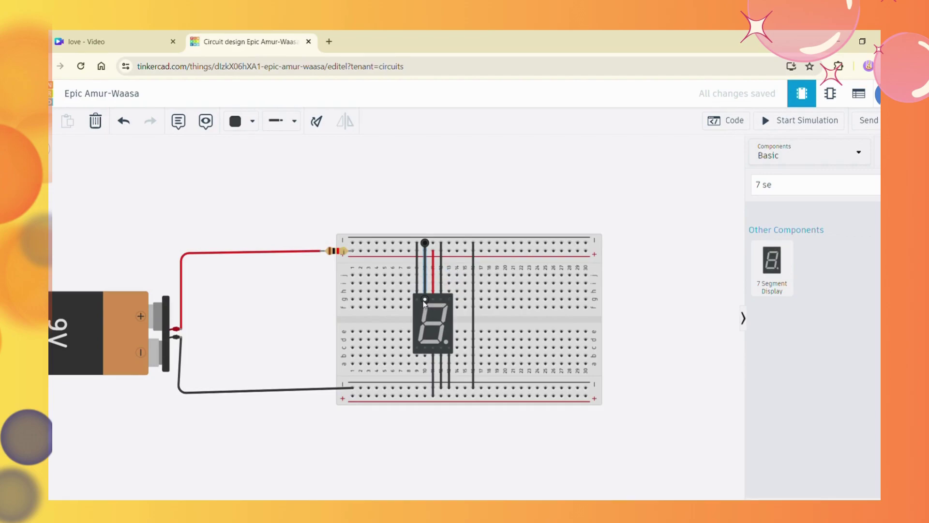
key("Delete")
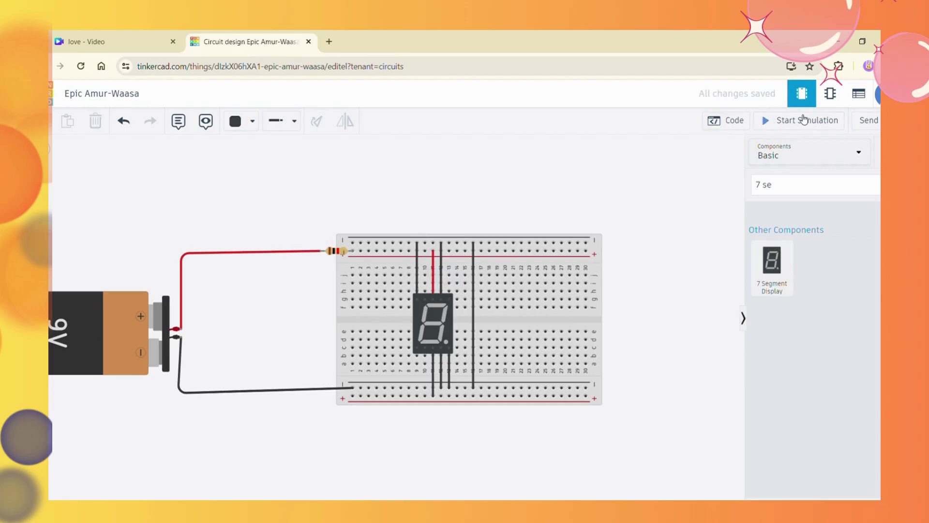
left_click(804, 120)
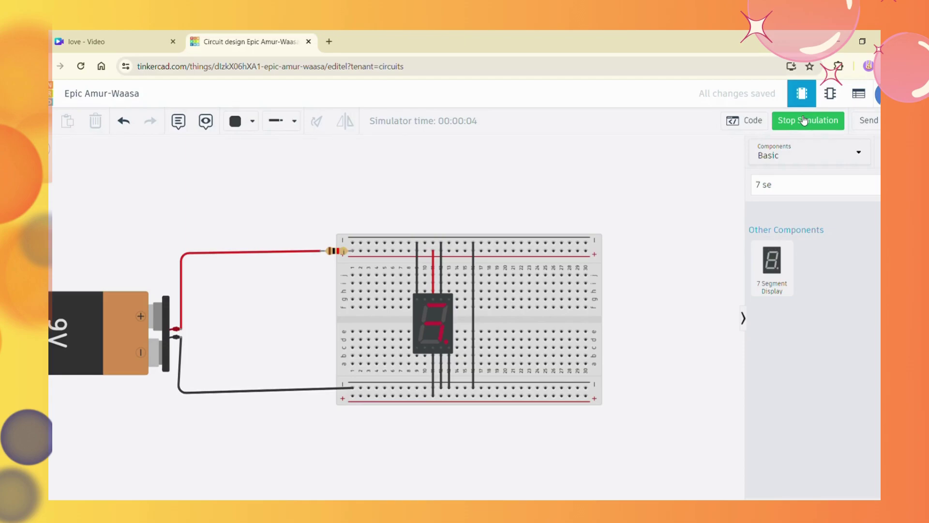
left_click(804, 120)
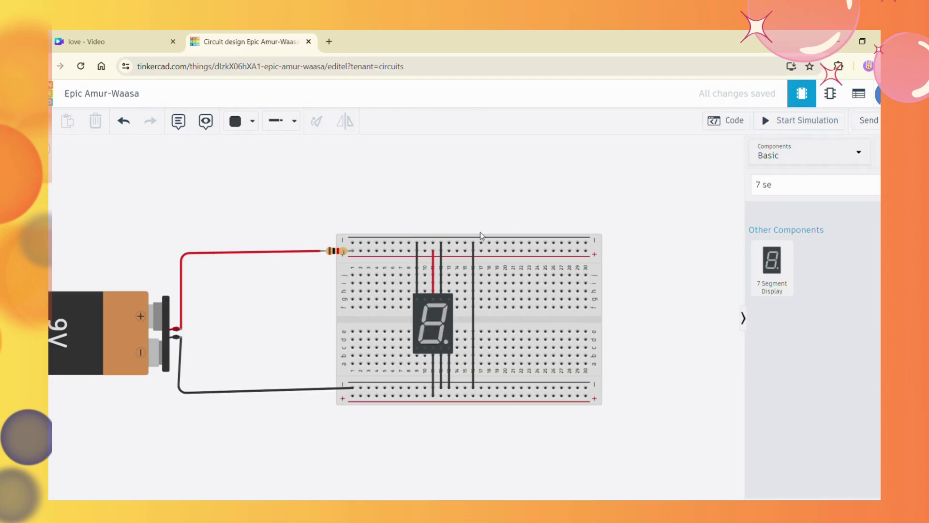
Step: Delete the black wire between the G pin and the upper negative rail, and run and stop the simulation
left_click(418, 278)
key("Delete")
left_click(771, 126)
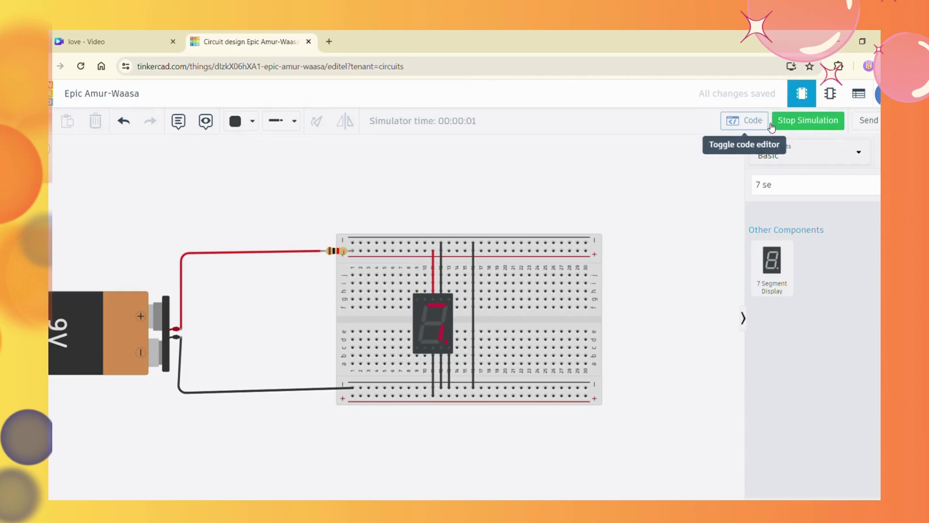
left_click(770, 125)
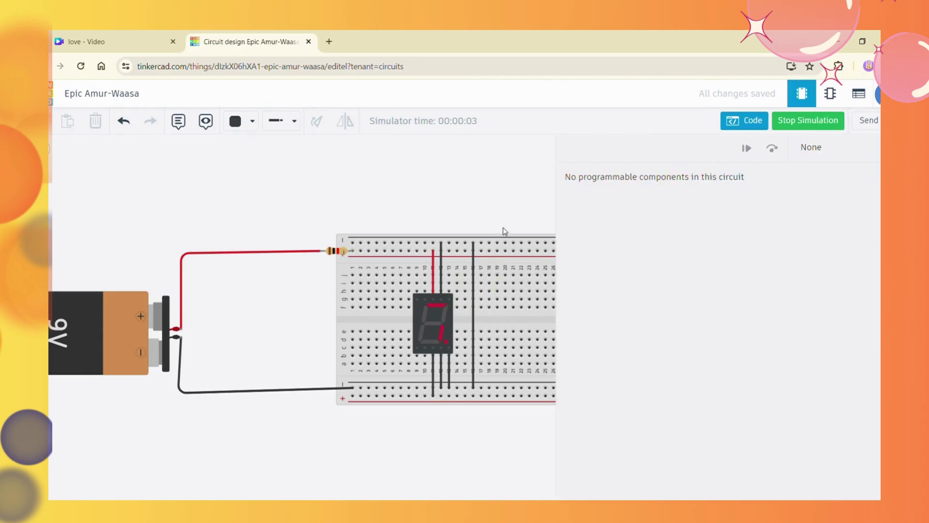
left_click(824, 121)
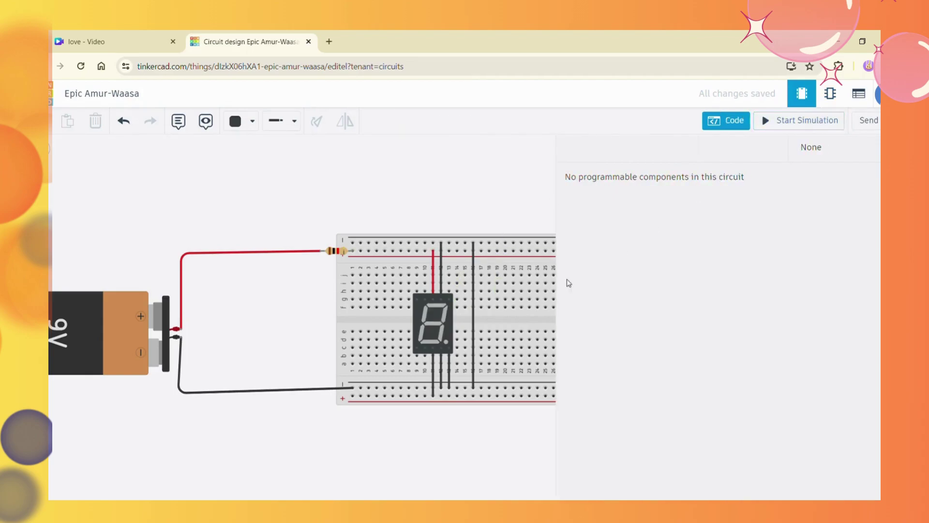
Step: Connect the display's B pin to the upper negative rail with a black wire, and run and stop the simulation
left_click(449, 297)
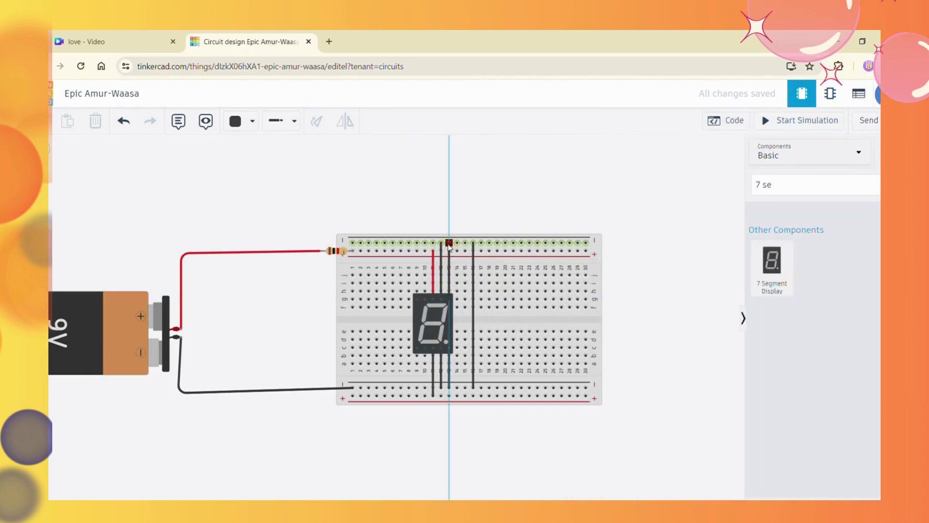
left_click(449, 243)
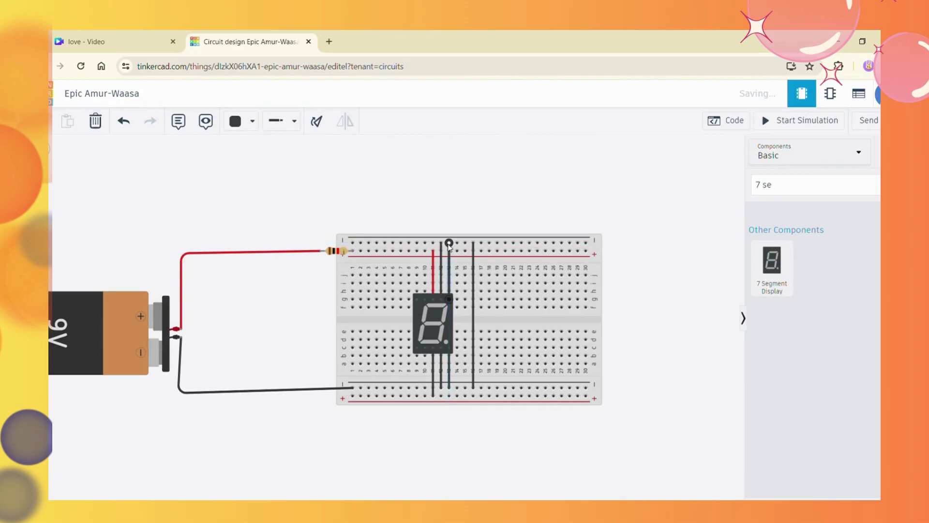
left_click(787, 128)
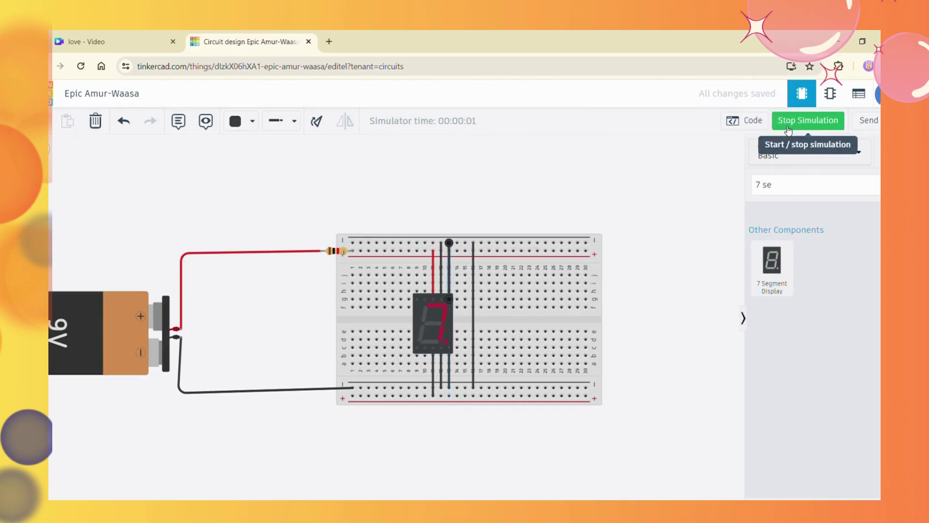
left_click(788, 128)
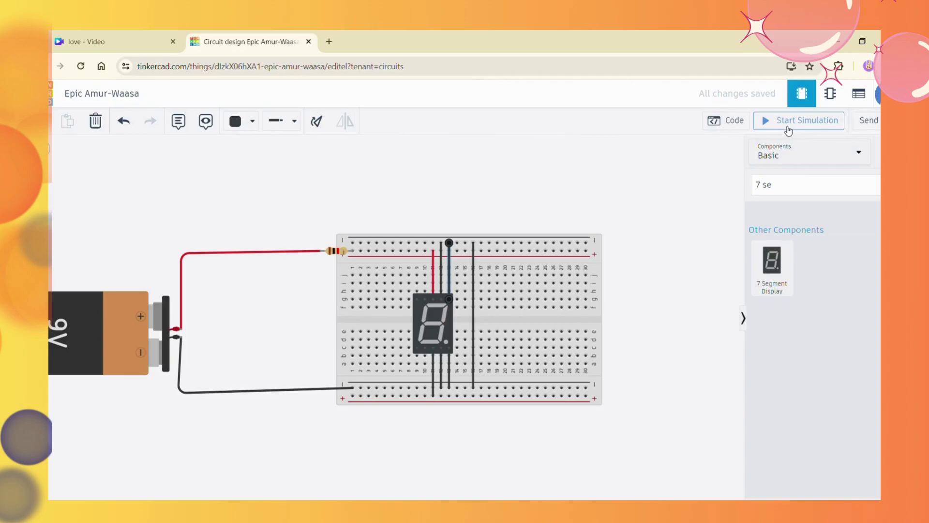
Step: Delete the display's A pin wire and connect the F pin to the upper negative rail with a black wire
left_click(441, 300)
key("Delete")
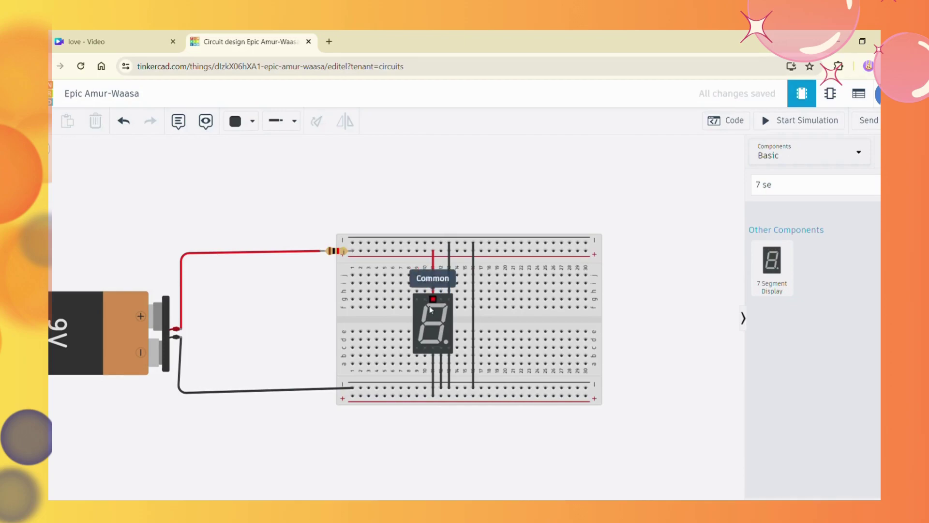
left_click(424, 301)
left_click(425, 243)
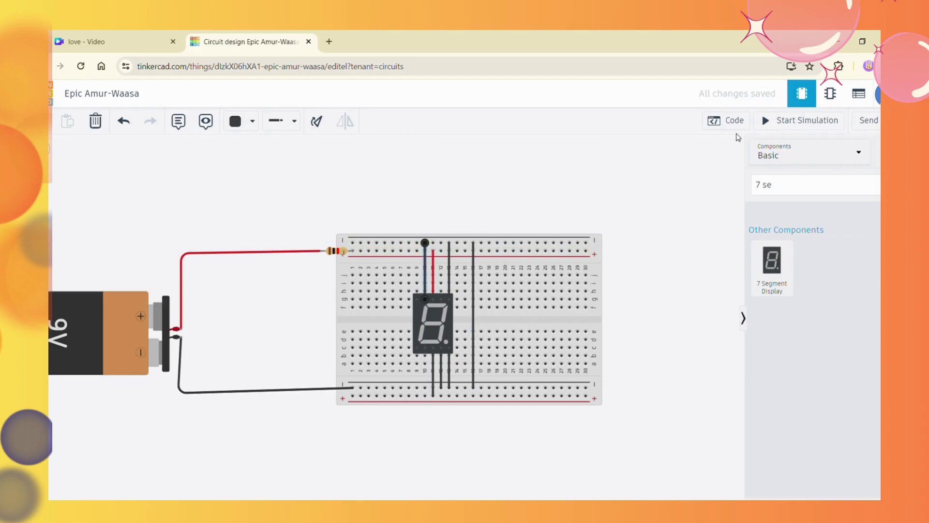
Step: Run the simulation to check the segments lit with F connected and A disconnected, and stop it
left_click(766, 121)
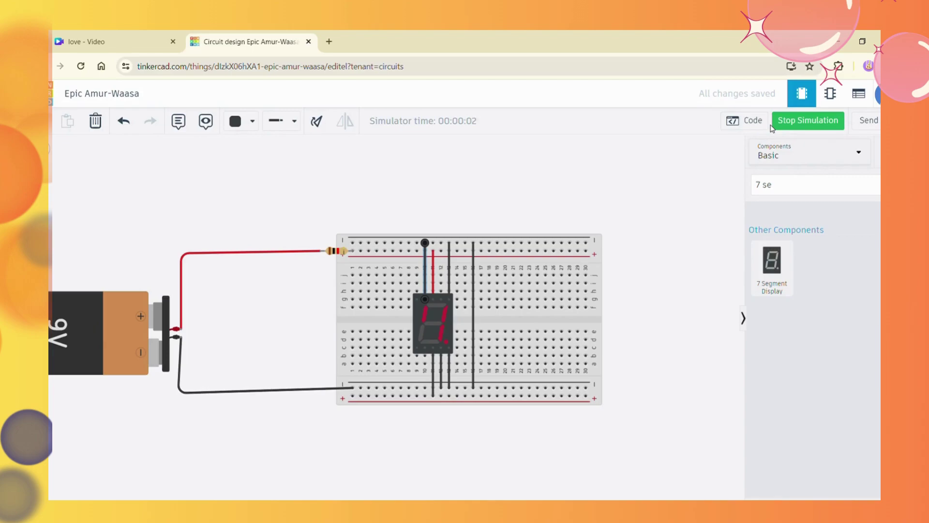
left_click(777, 122)
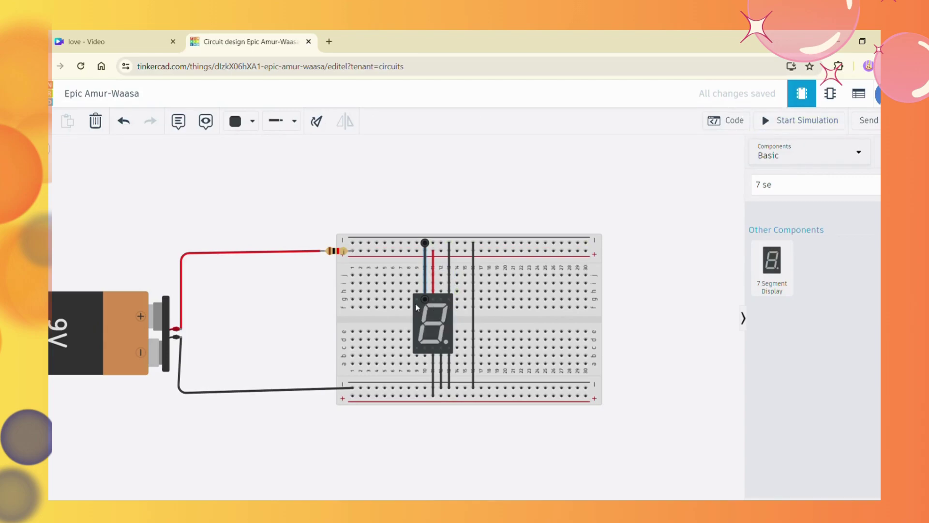
Step: Connect the display's G pin to the upper negative rail with a black wire, and run and stop the simulation
left_click_drag(417, 301, 416, 242)
left_click(787, 125)
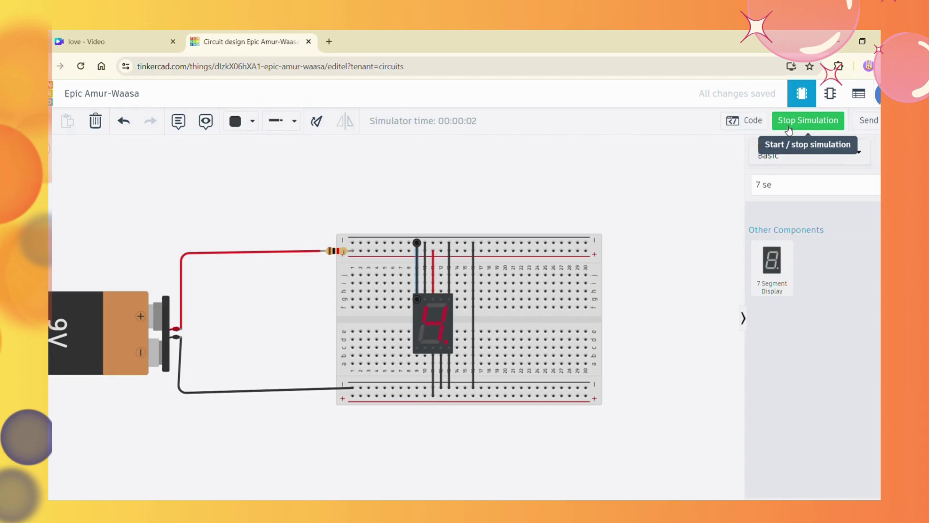
left_click(788, 128)
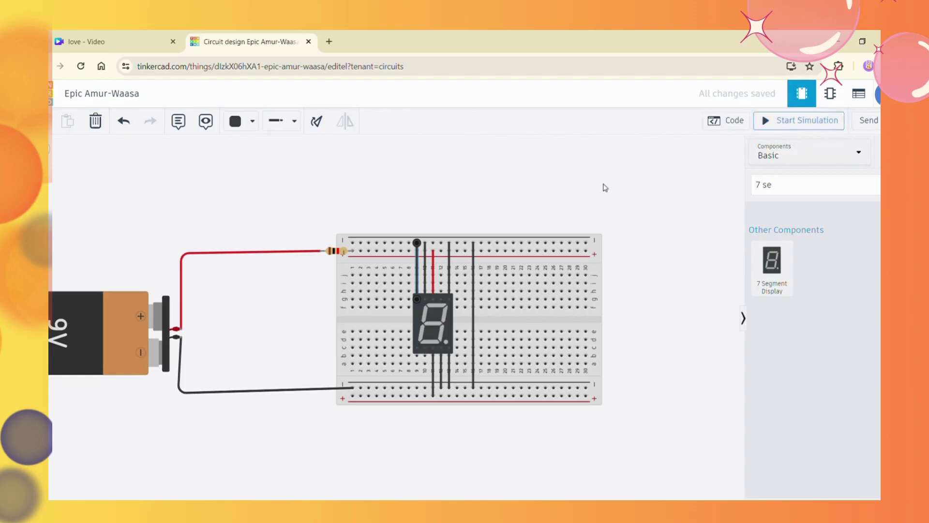
Step: Delete the black wire between the display's F pin and the upper negative rail
left_click_drag(419, 268, 427, 273)
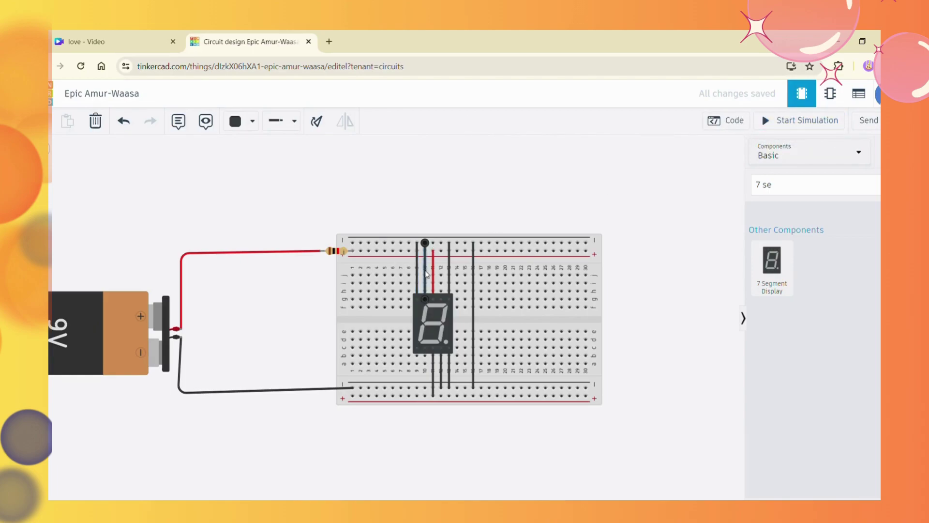
key("Delete")
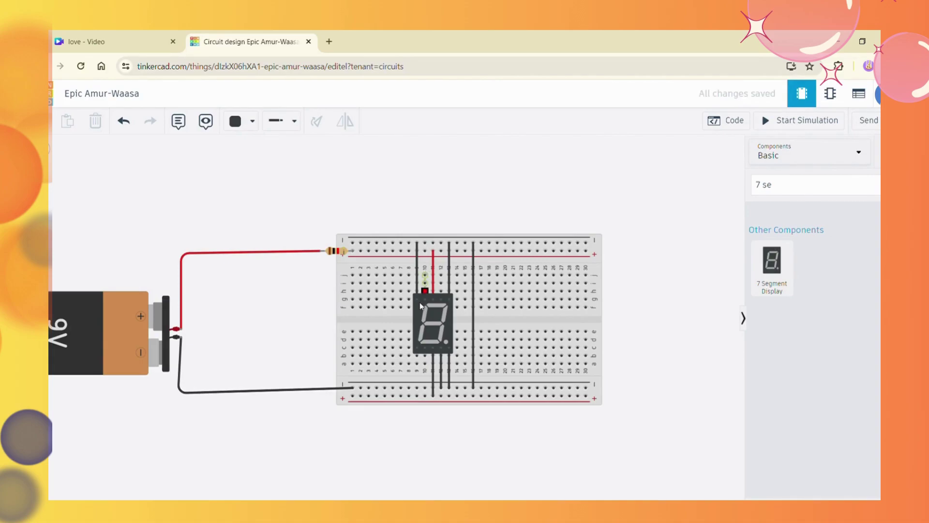
Step: Run the simulation to check the segments lit with the F pin disconnected, and stop it
left_click(821, 125)
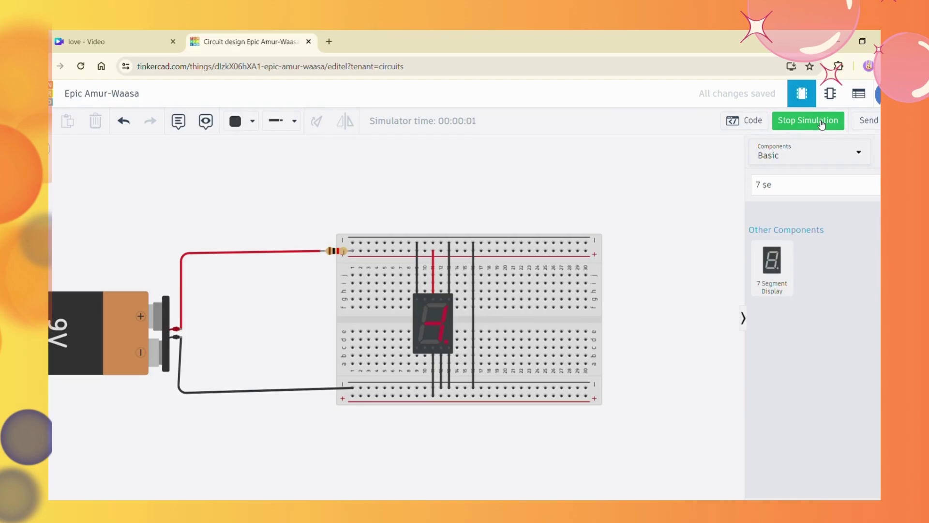
left_click(821, 124)
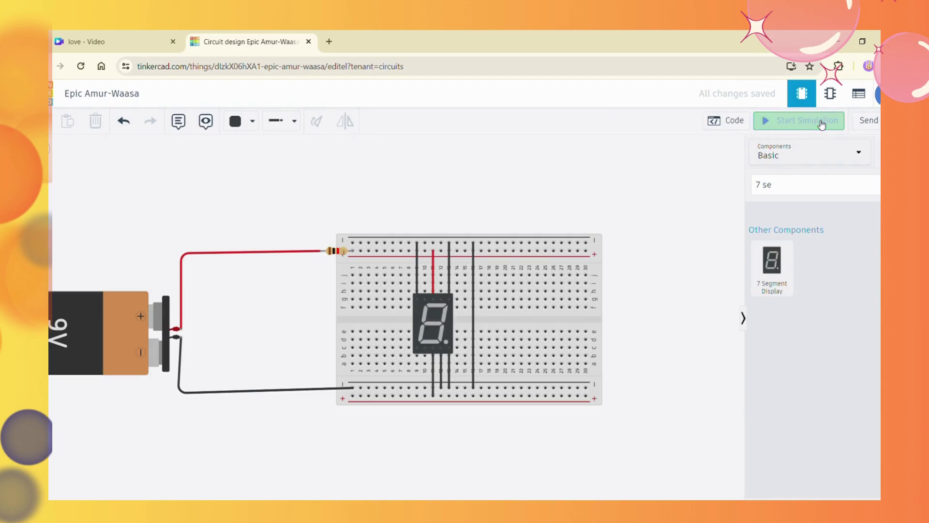
Step: Connect the display's D pin to the lower negative rail with a black wire, and run and stop the simulation
left_click(425, 348)
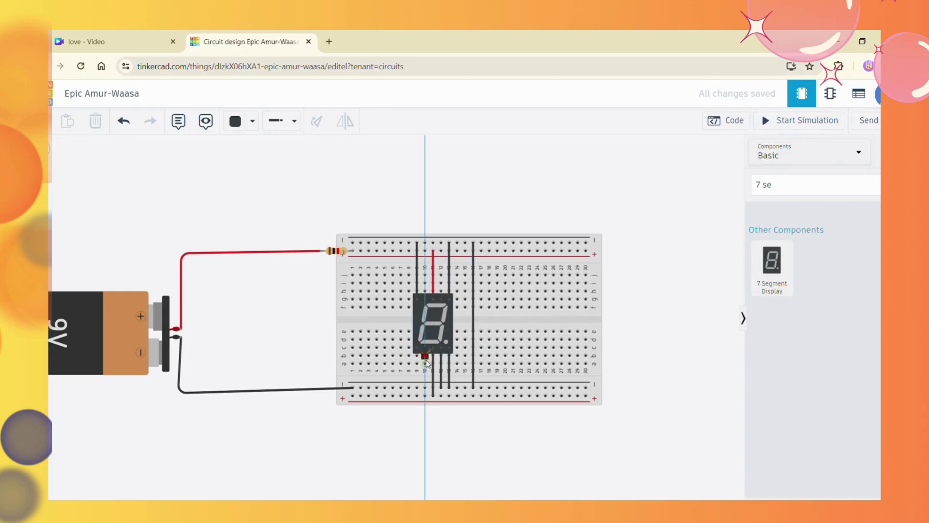
left_click(425, 387)
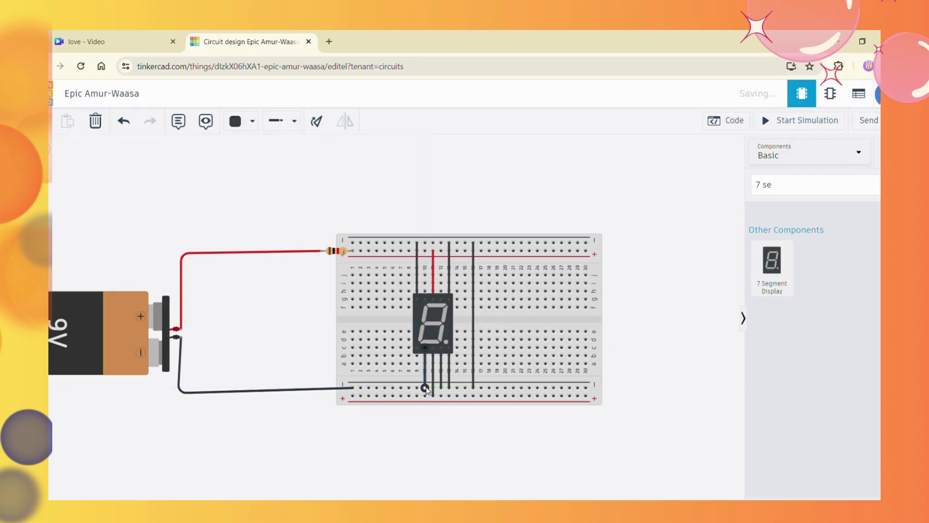
left_click(769, 122)
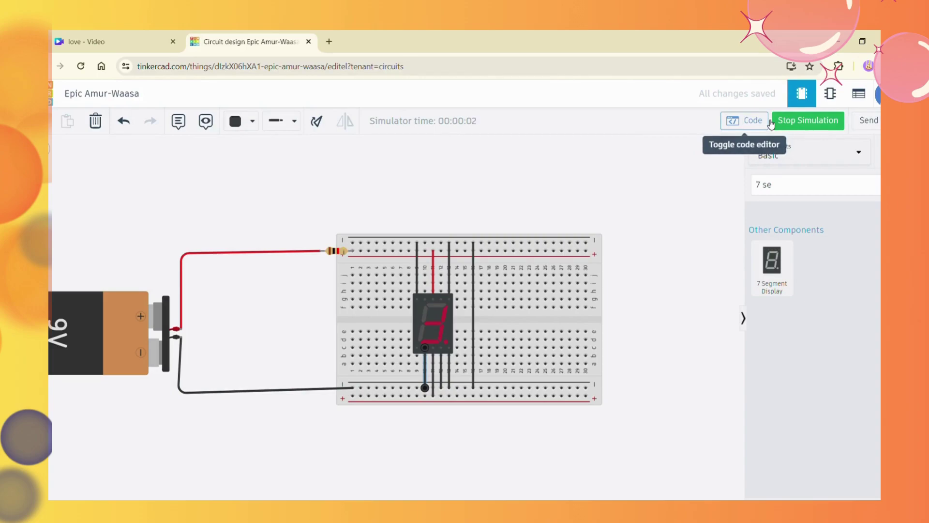
left_click(767, 121)
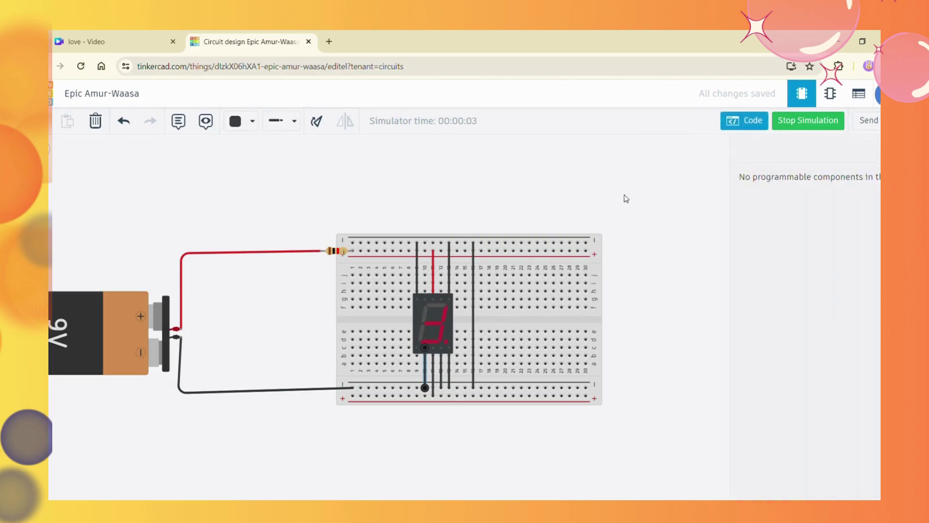
left_click(784, 125)
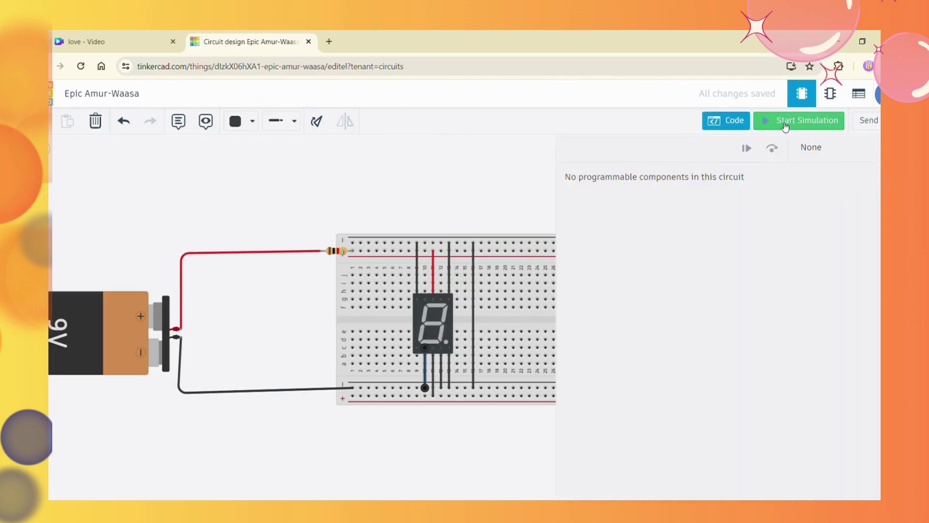
Step: Connect the display's A pin to the upper negative rail with a black wire, and run and stop the simulation
left_click(441, 300)
left_click(441, 243)
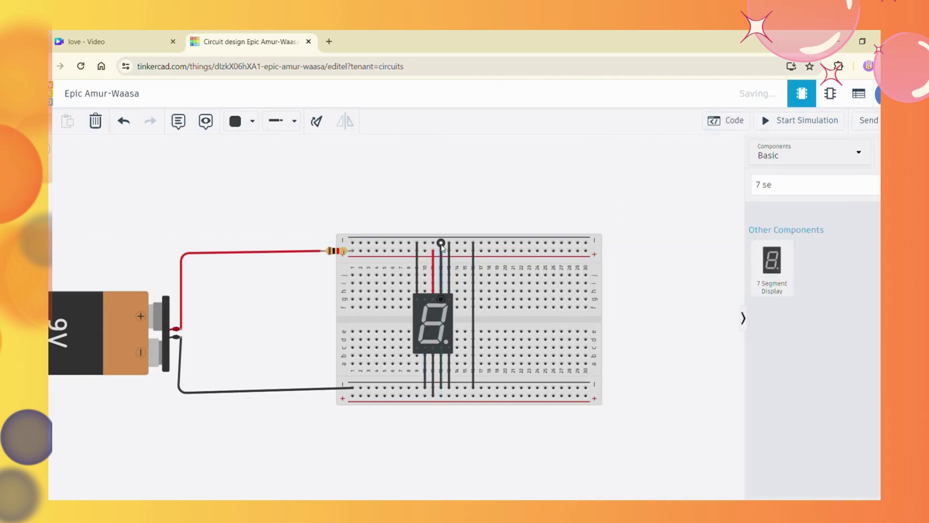
left_click(807, 120)
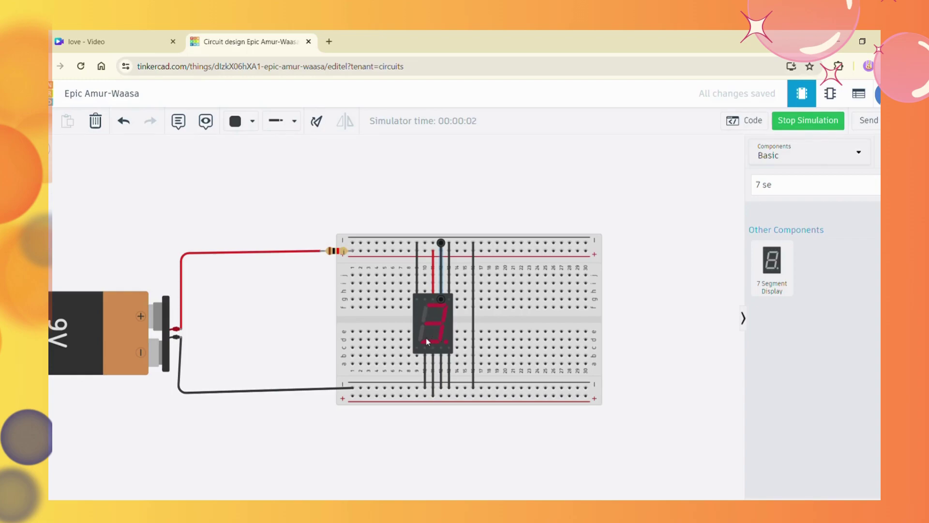
left_click(807, 122)
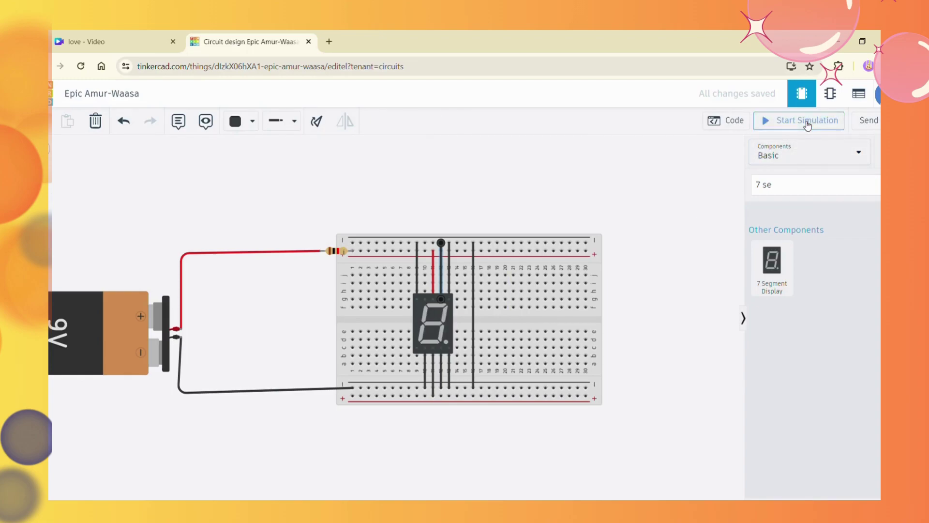
Step: Delete the black wire between the display's C pin and the lower negative rail, and run and stop the simulation
left_click(418, 264)
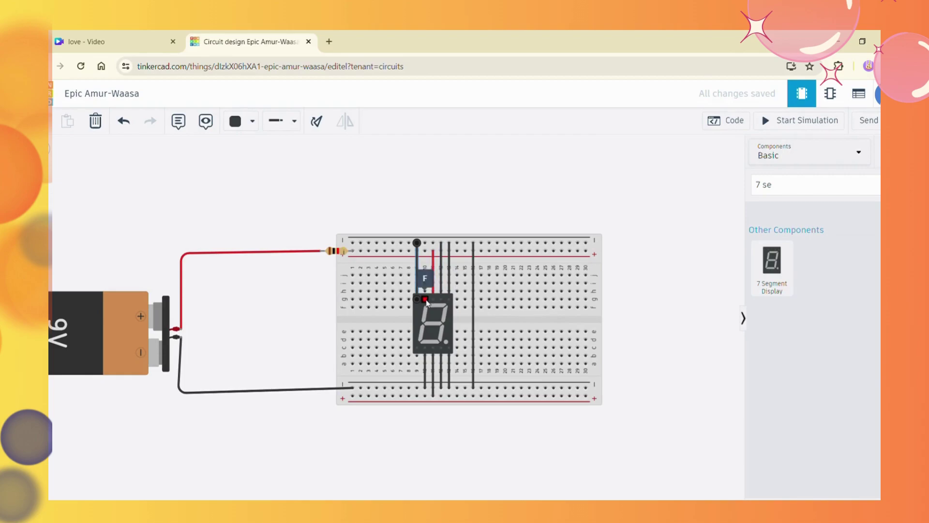
left_click(441, 348)
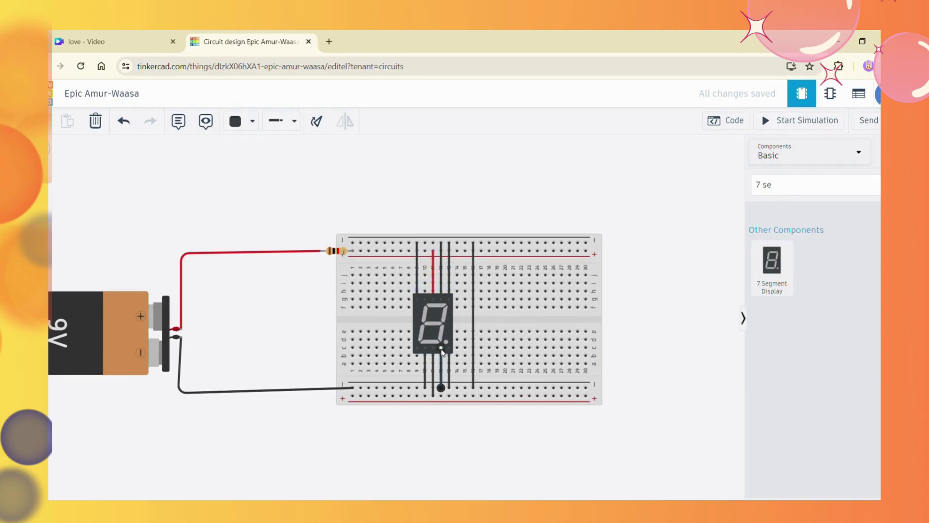
key("Delete")
left_click(801, 121)
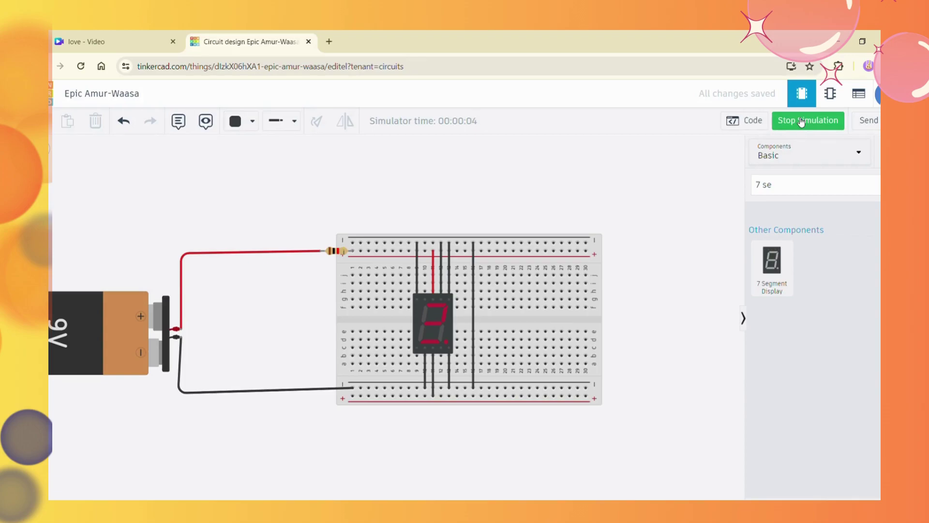
left_click(801, 121)
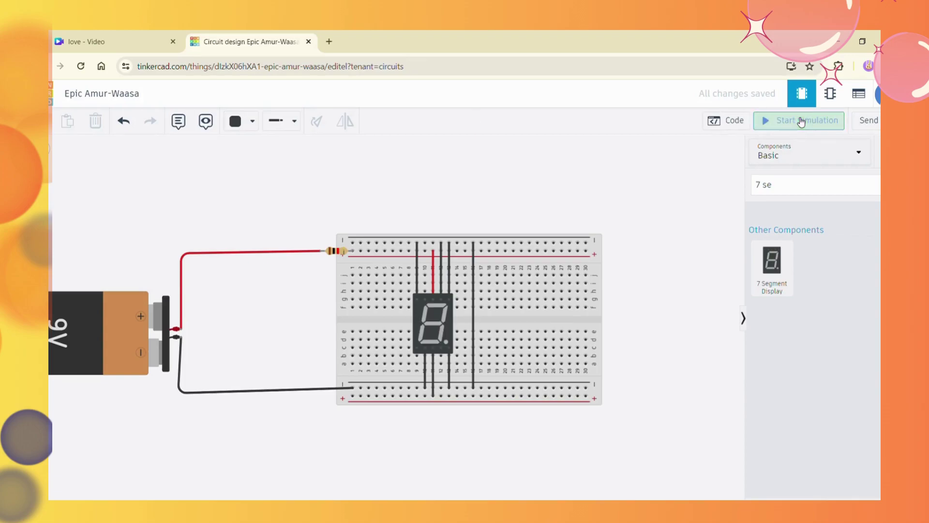
Step: Connect the display's E pin to the lower negative rail with a black wire, and run and stop the simulation
left_click(417, 349)
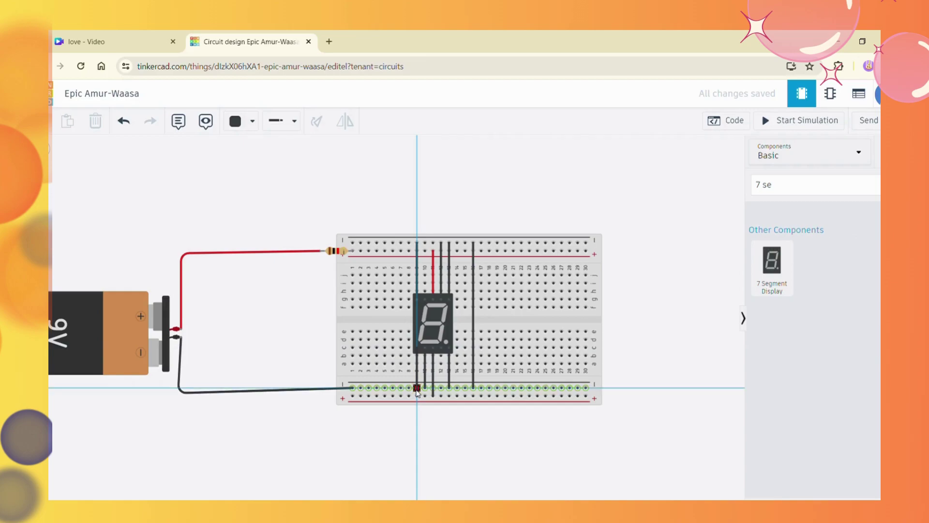
left_click(417, 388)
left_click(784, 125)
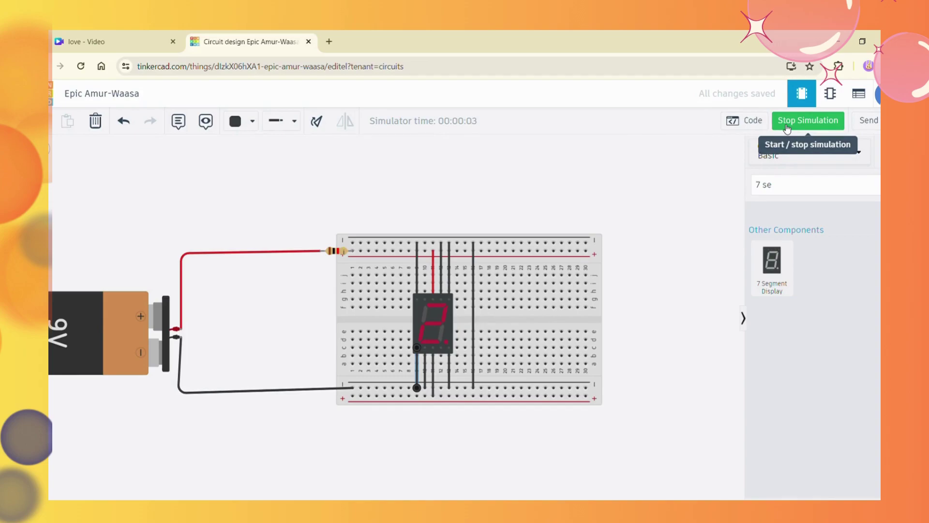
left_click(445, 315)
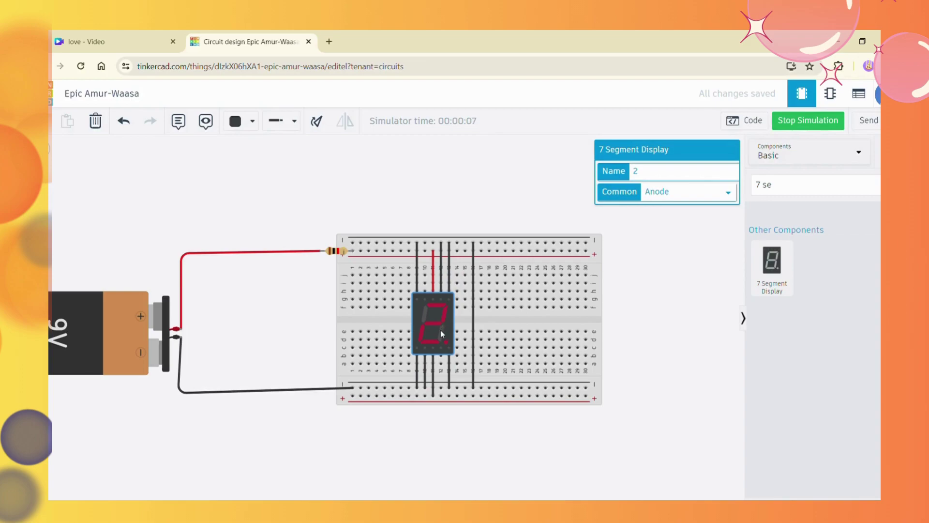
left_click(764, 121)
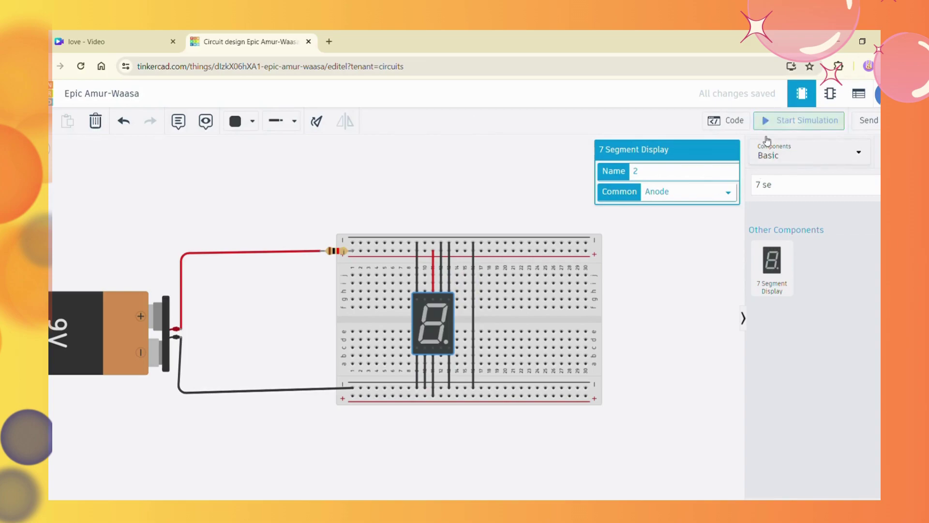
Step: Delete the black wires from the display's G, E, D and A pins, and run and stop the simulation
left_click(416, 273)
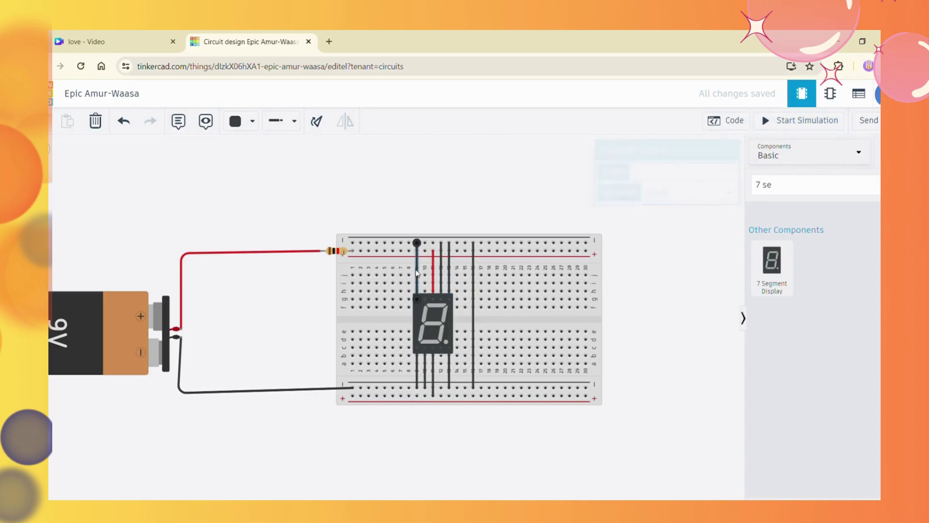
key("Delete")
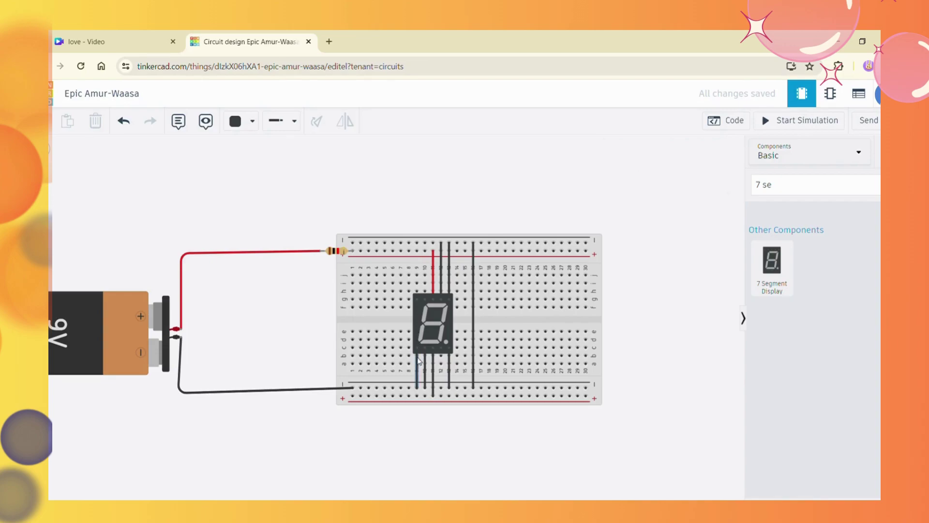
left_click(418, 357)
key("Delete")
left_click(424, 361)
key("Delete")
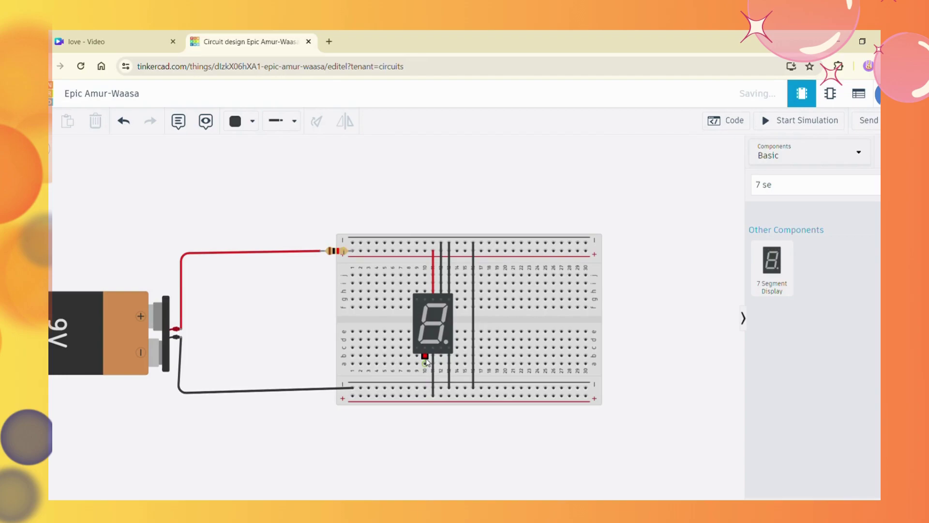
left_click(441, 280)
key("Delete")
left_click(788, 120)
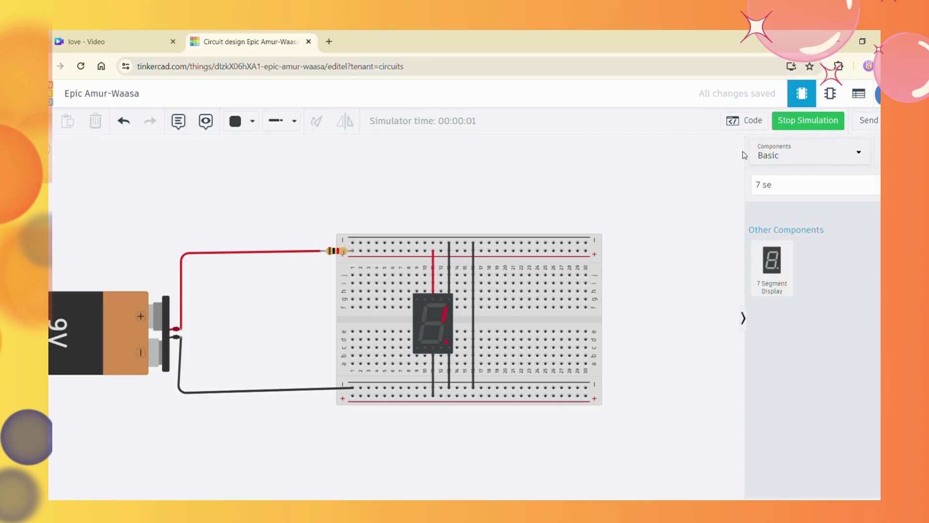
left_click(790, 121)
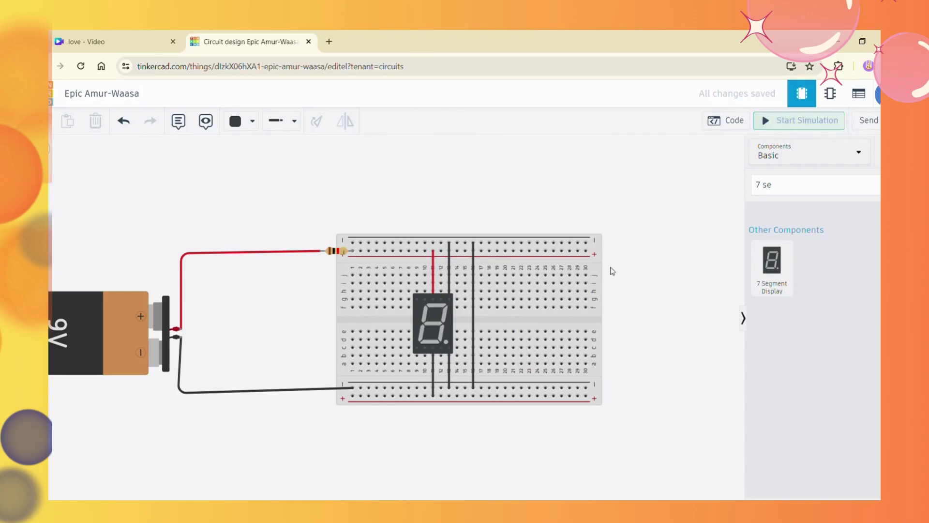
Step: Connect the display's C pin to the lower negative rail with a black wire and start the simulation
left_click(442, 348)
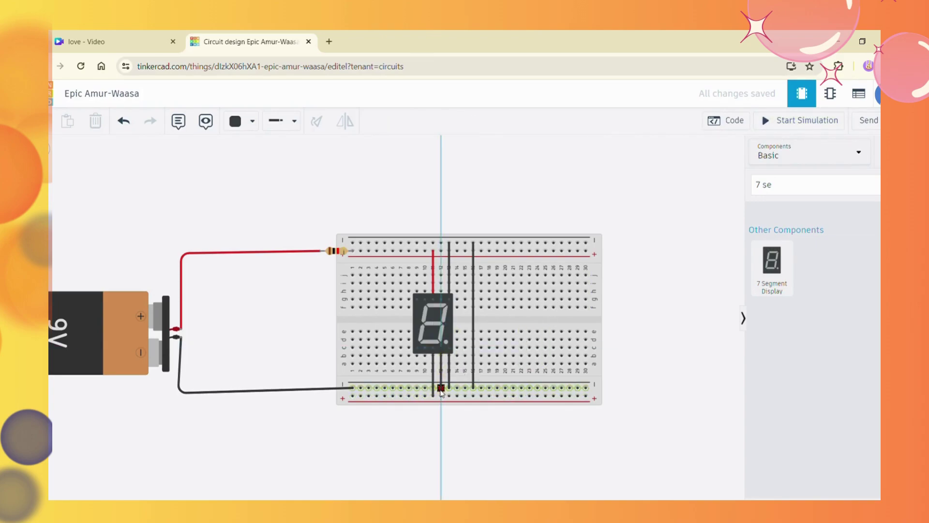
left_click(441, 387)
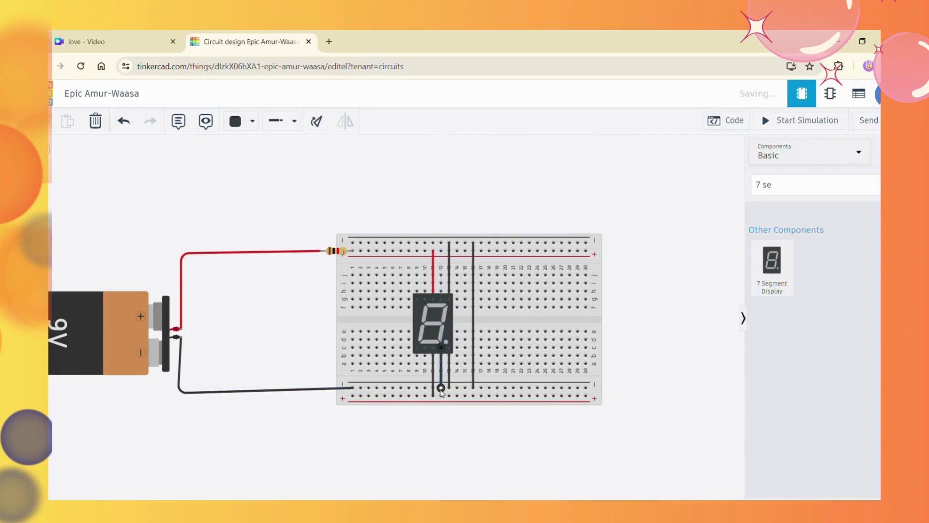
left_click(811, 121)
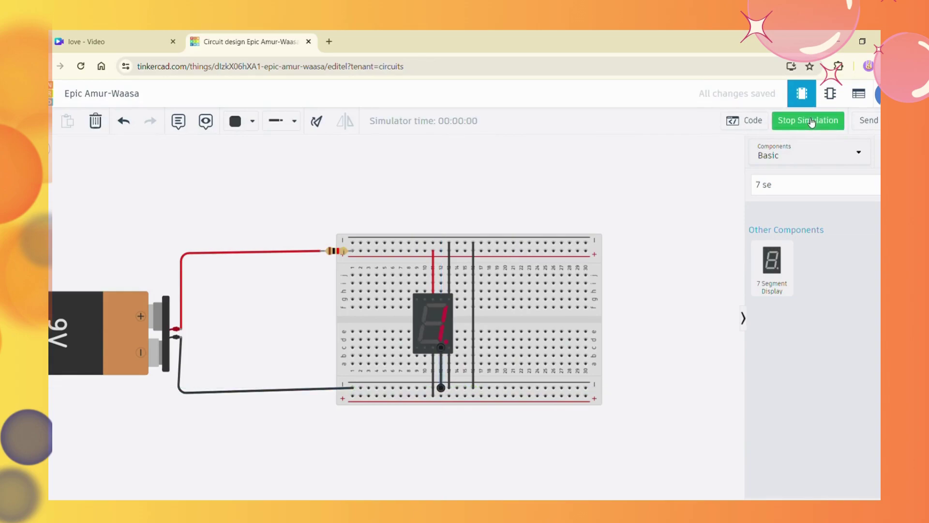